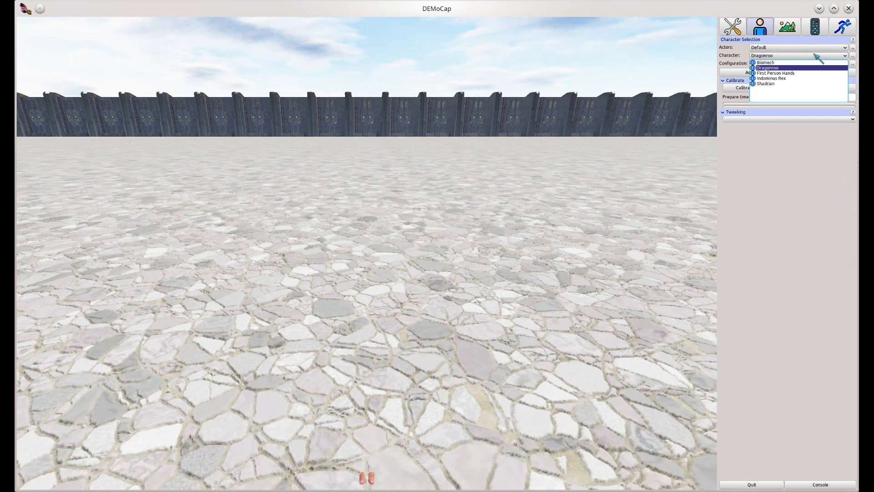
{"action": "left_click", "coordinate": [816, 59]}
{"action": "left_click", "coordinate": [813, 65]}
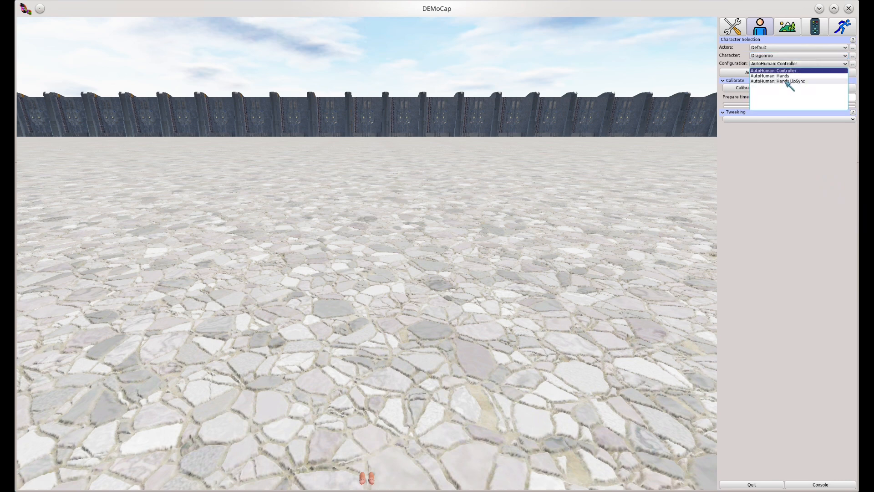
{"action": "left_click", "coordinate": [804, 70]}
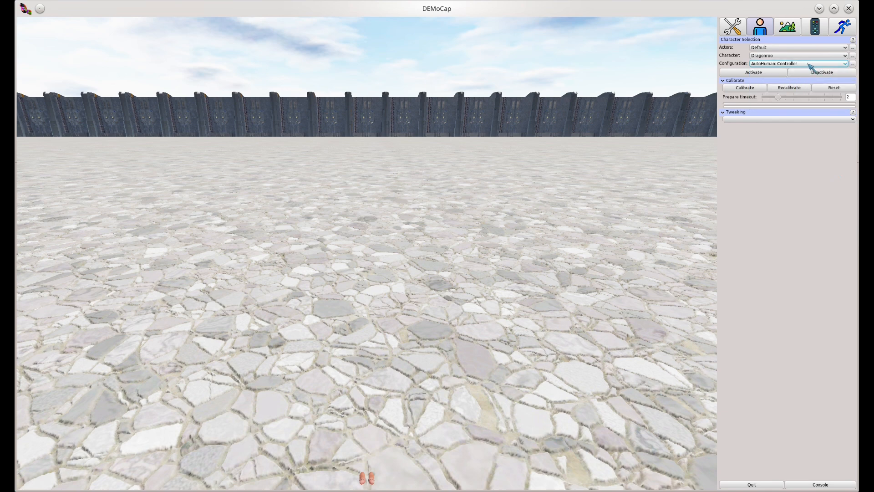
{"action": "left_click", "coordinate": [845, 56]}
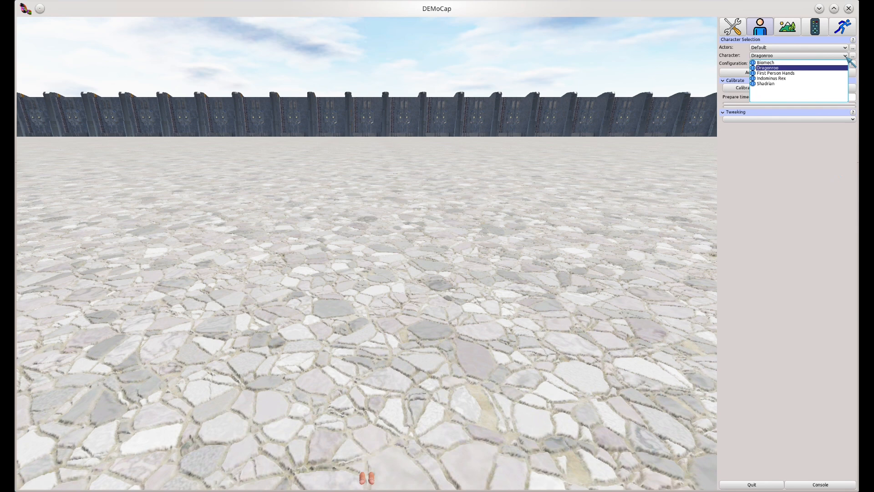
{"action": "left_click", "coordinate": [847, 56]}
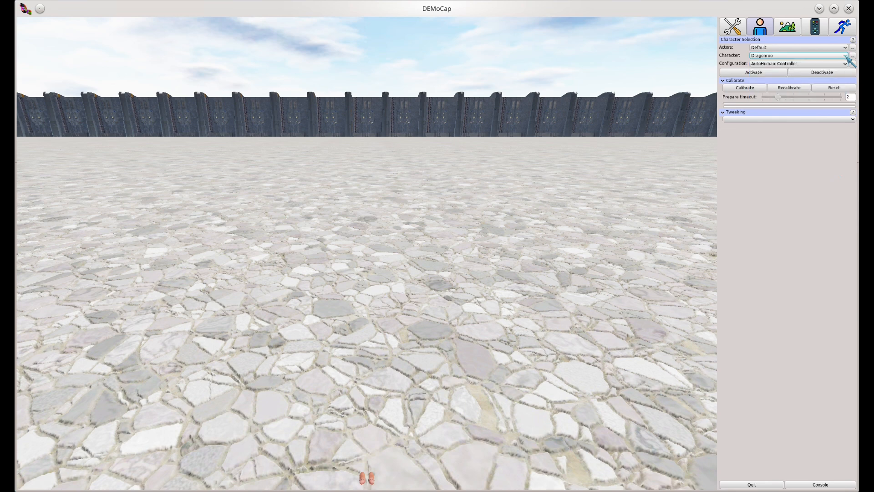
{"action": "left_click", "coordinate": [808, 64]}
{"action": "left_click", "coordinate": [807, 67]}
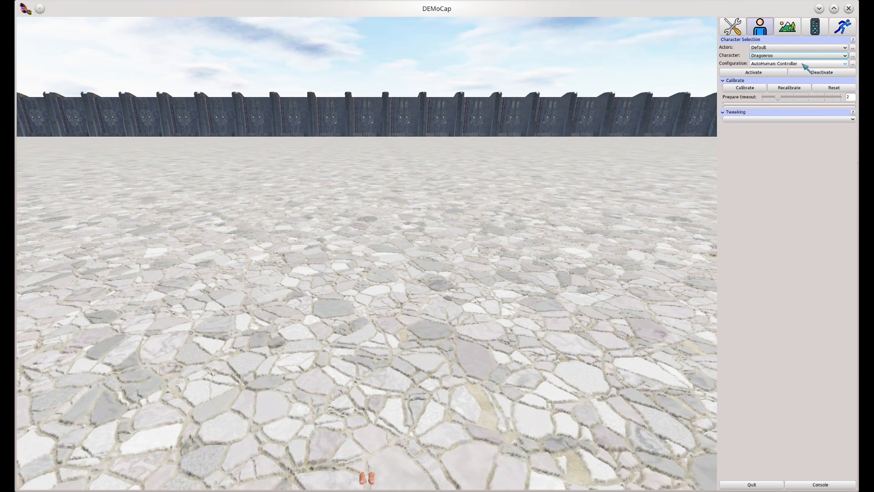
Add a new configuration named "Auto Rig Example" to the Dragonroo character.
{"action": "left_click", "coordinate": [852, 64]}
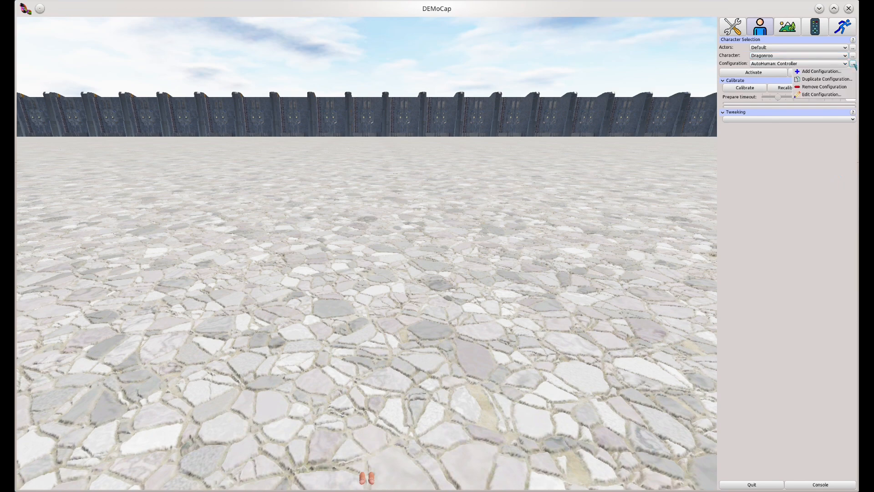
{"action": "left_click", "coordinate": [817, 71]}
{"action": "type", "text": "A"}
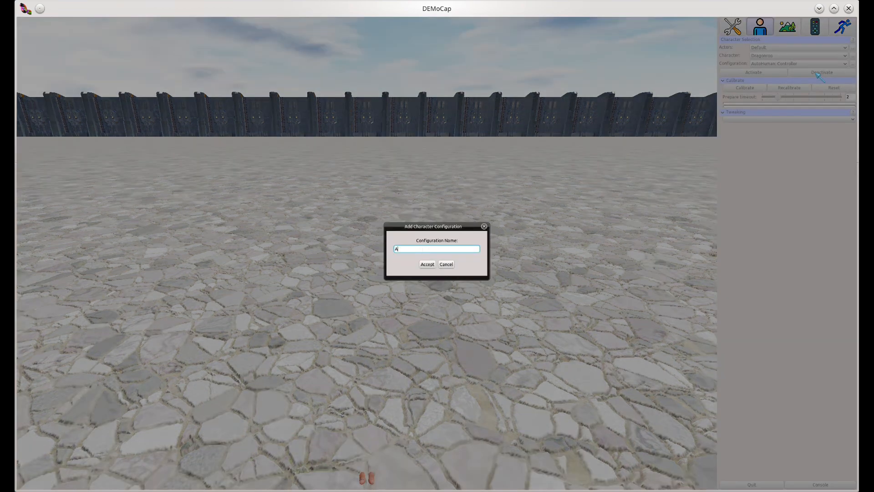
{"action": "type", "text": "uto Rig Example"}
{"action": "key", "text": "Return"}
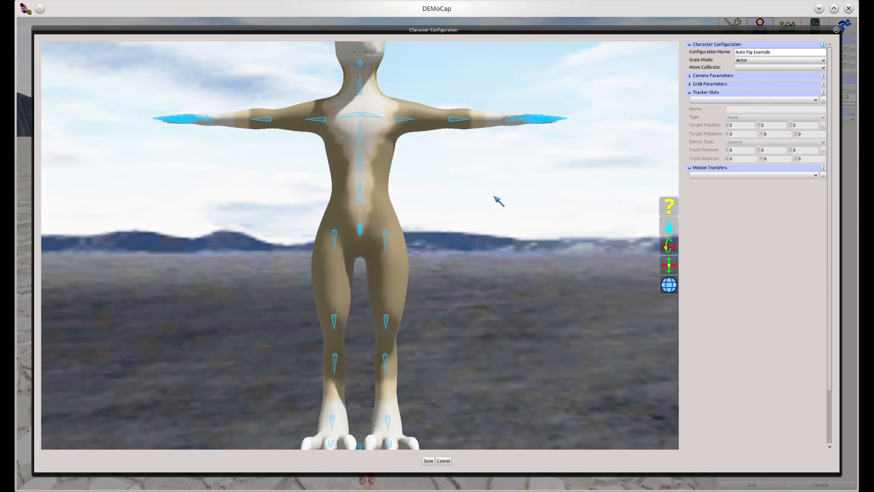
Set the configuration's calibration move to "calibrate".
{"action": "left_click", "coordinate": [671, 290]}
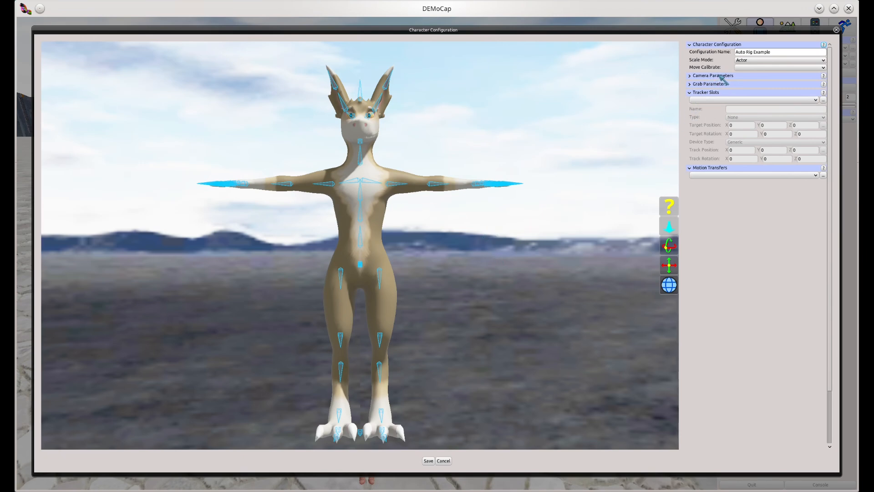
{"action": "left_click", "coordinate": [759, 67]}
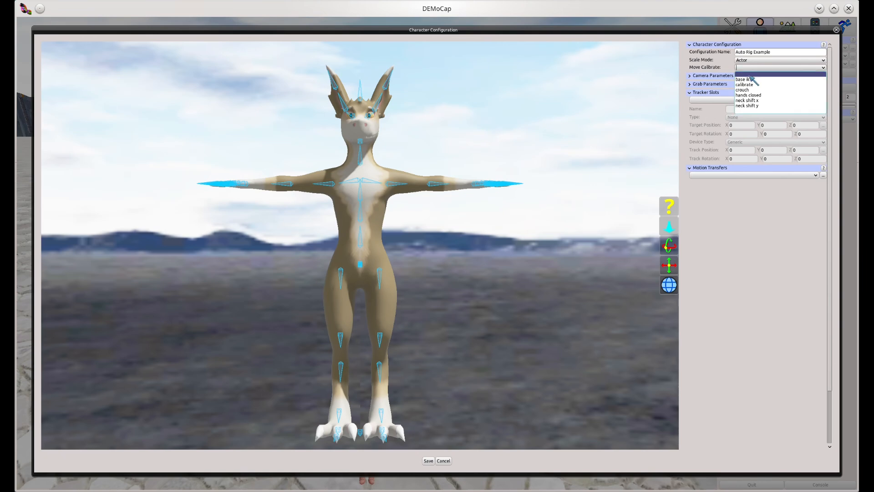
{"action": "left_click", "coordinate": [752, 84]}
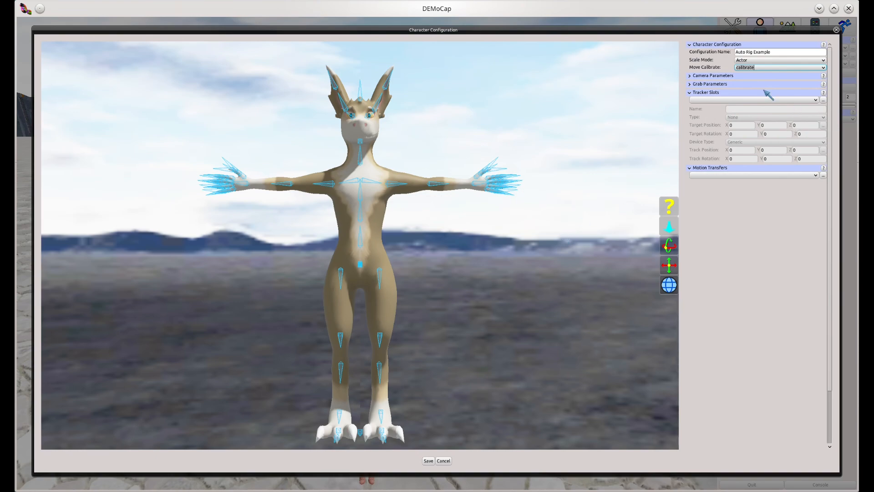
Attach the camera to the Head bone and place it between the eyes, at about Y 0.1543, Z 0.1712.
{"action": "left_click", "coordinate": [726, 76]}
{"action": "middle_click_drag", "start_coordinate": [610, 178], "coordinate": [384, 267]}
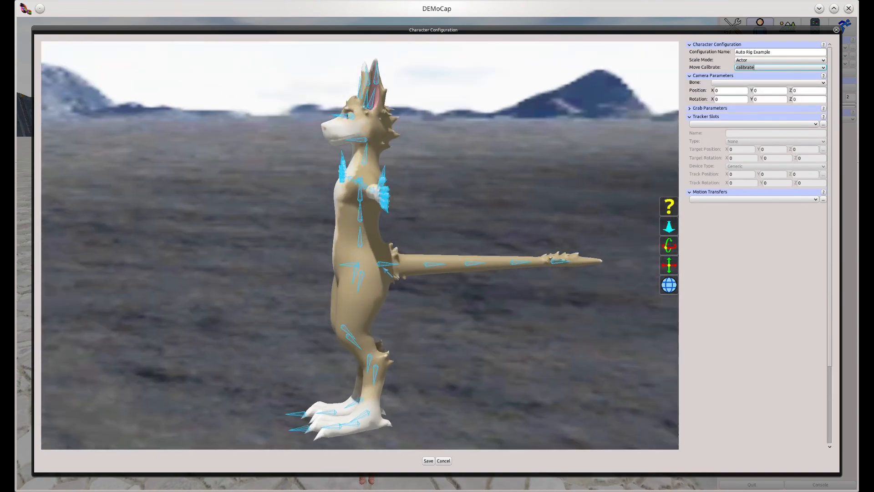
{"action": "left_click", "coordinate": [699, 83]}
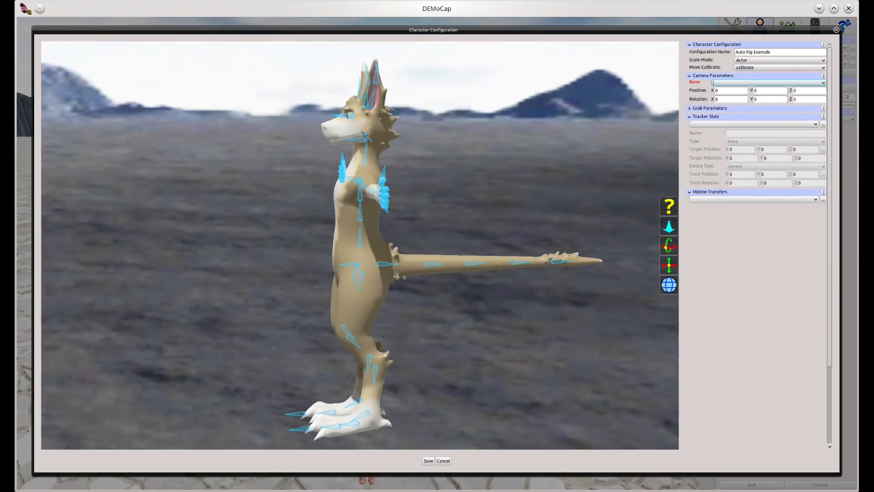
{"action": "left_click", "coordinate": [363, 145]}
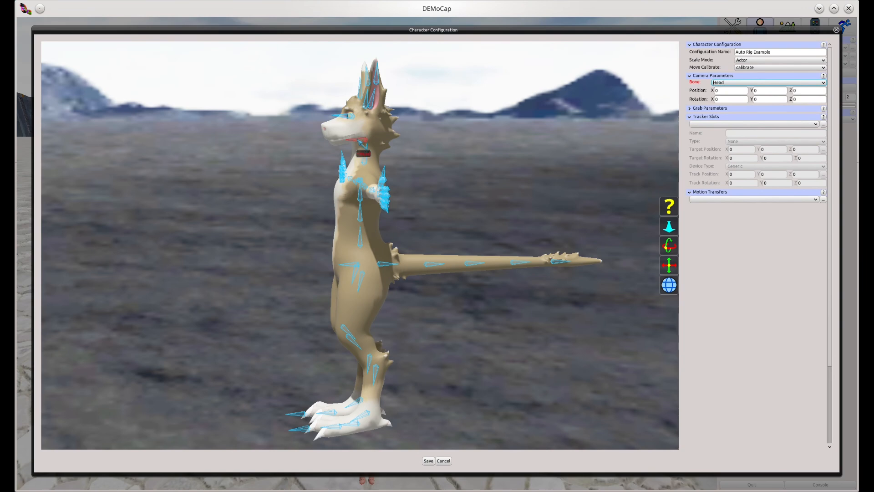
{"action": "left_click", "coordinate": [698, 90]}
{"action": "left_click_drag", "start_coordinate": [366, 120], "coordinate": [343, 96]}
{"action": "middle_click_drag", "start_coordinate": [433, 253], "coordinate": [522, 234]}
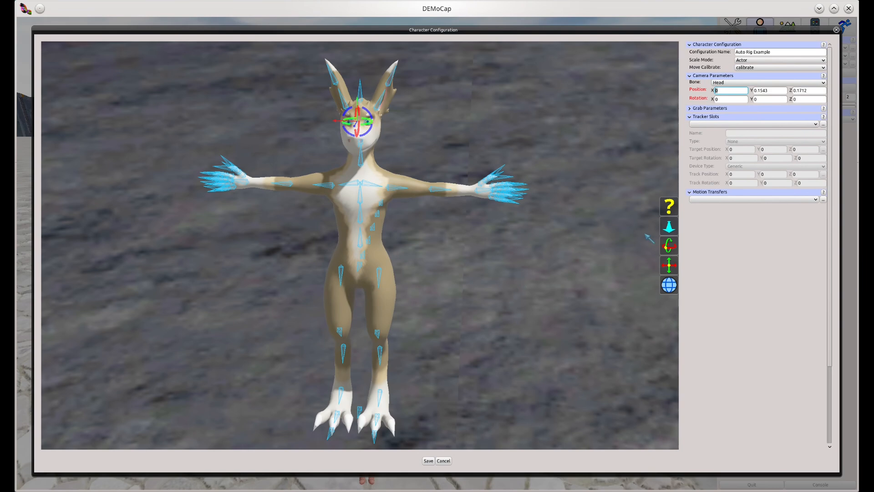
{"action": "left_click", "coordinate": [725, 76]}
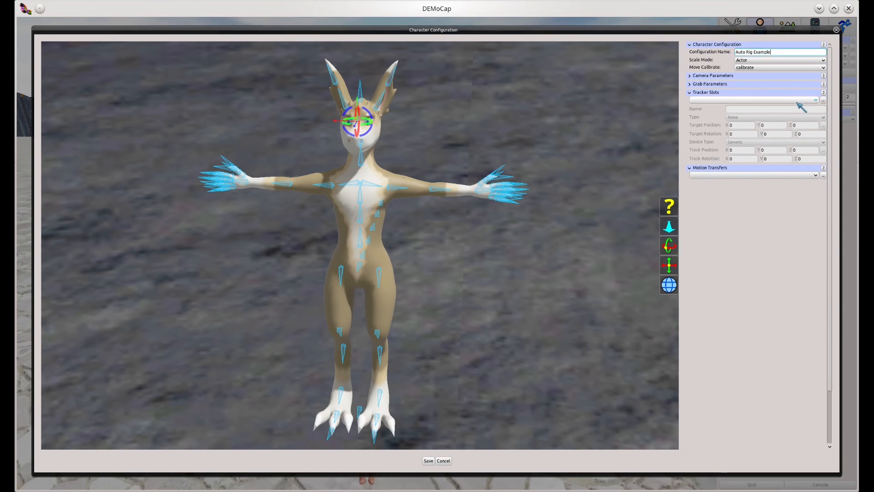
Add the 11-tracker slots to the configuration and select the Left Hand Controller slot for inspection.
{"action": "left_click", "coordinate": [824, 100]}
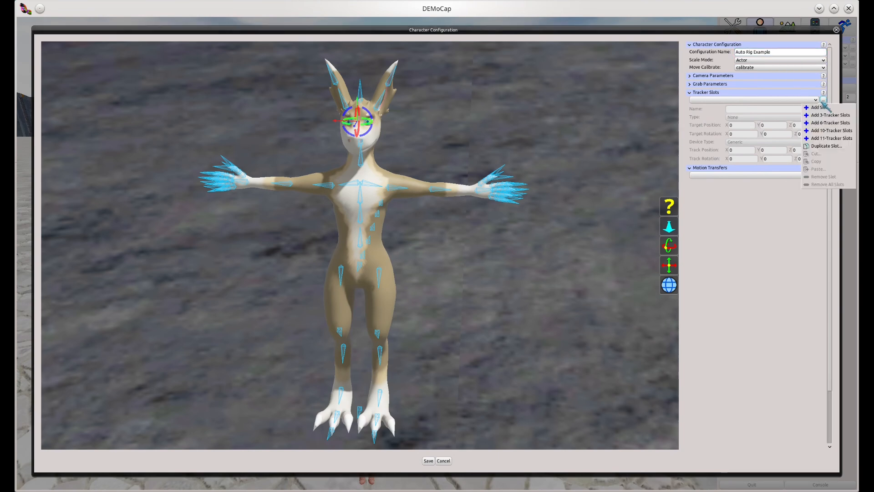
{"action": "left_click", "coordinate": [828, 139]}
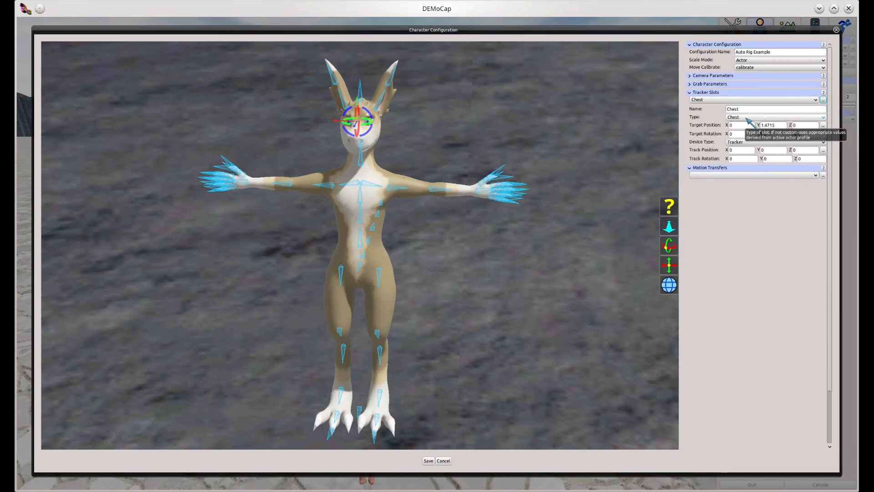
{"action": "left_click", "coordinate": [715, 100]}
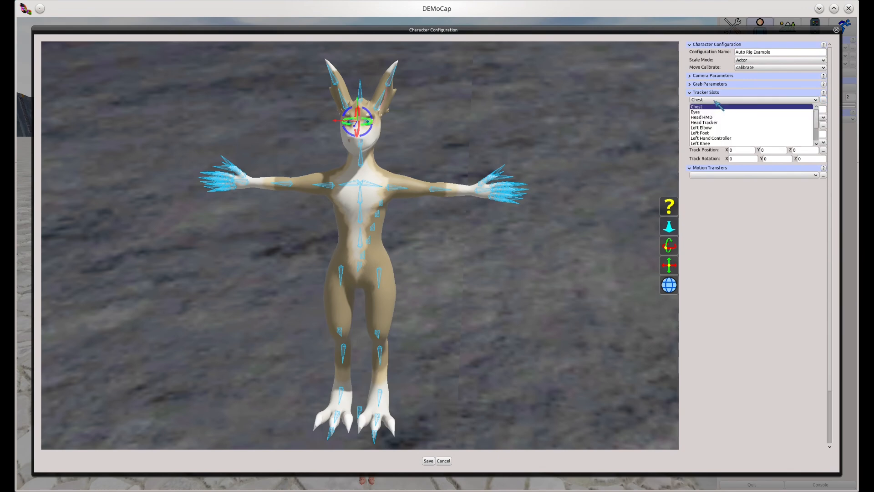
{"action": "left_click", "coordinate": [713, 138]}
{"action": "middle_click_drag", "start_coordinate": [478, 186], "coordinate": [493, 211]}
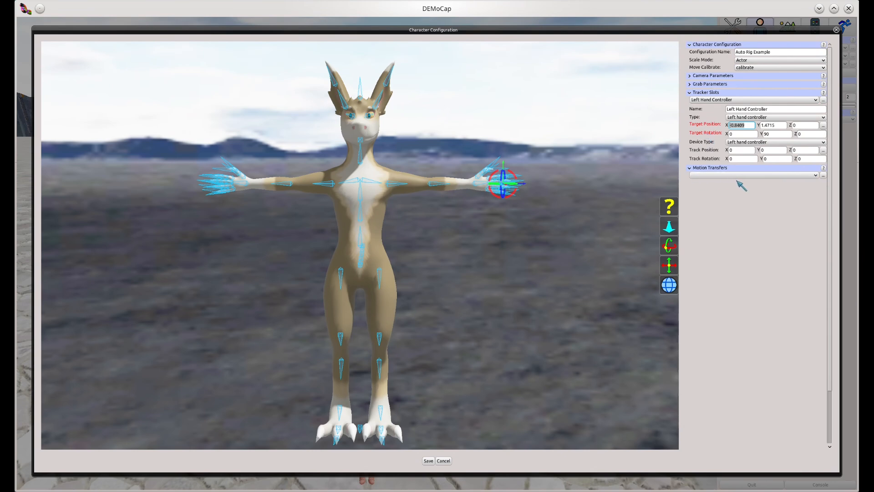
Add an Automatic Human motion transfer to the configuration and highlight its Head bone parameter.
{"action": "left_click", "coordinate": [815, 175]}
{"action": "left_click", "coordinate": [823, 175]}
{"action": "left_click", "coordinate": [823, 175]}
{"action": "mouse_move", "coordinate": [815, 183]}
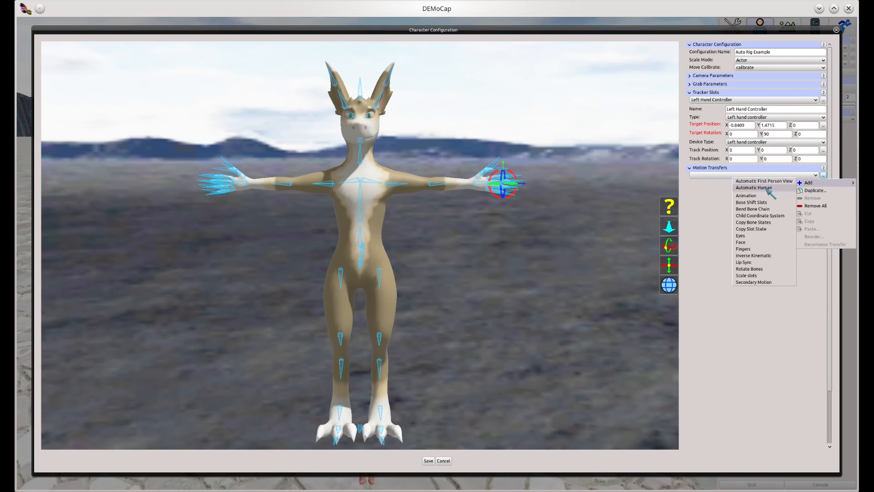
{"action": "left_click", "coordinate": [767, 188]}
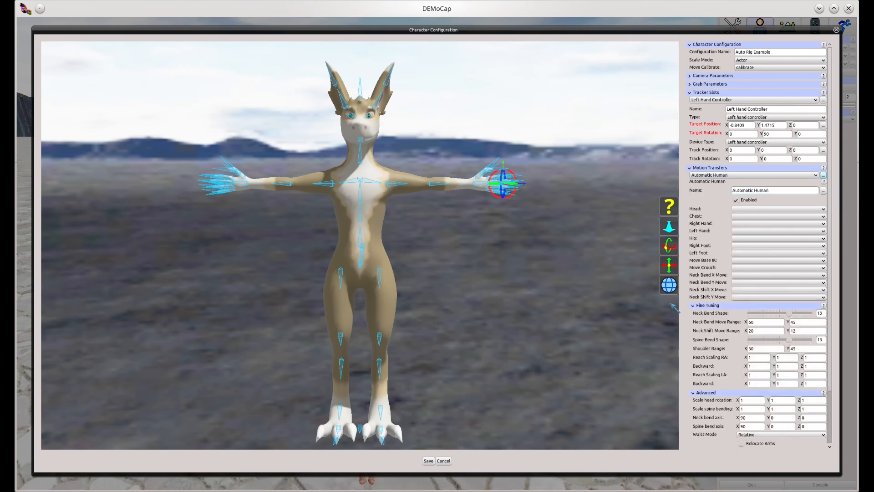
{"action": "scroll", "coordinate": [705, 239], "scroll_direction": "down", "scroll_amount": 1}
{"action": "left_click", "coordinate": [700, 189]}
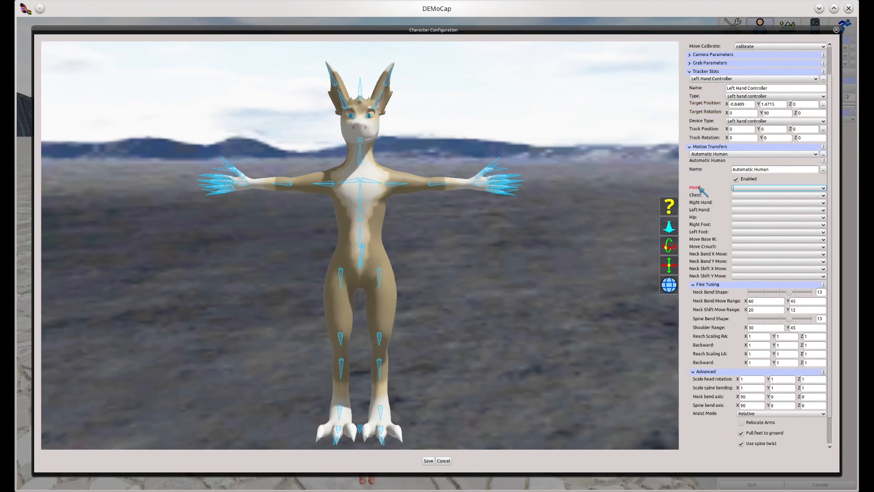
{"action": "left_click_drag", "start_coordinate": [518, 248], "coordinate": [448, 248]}
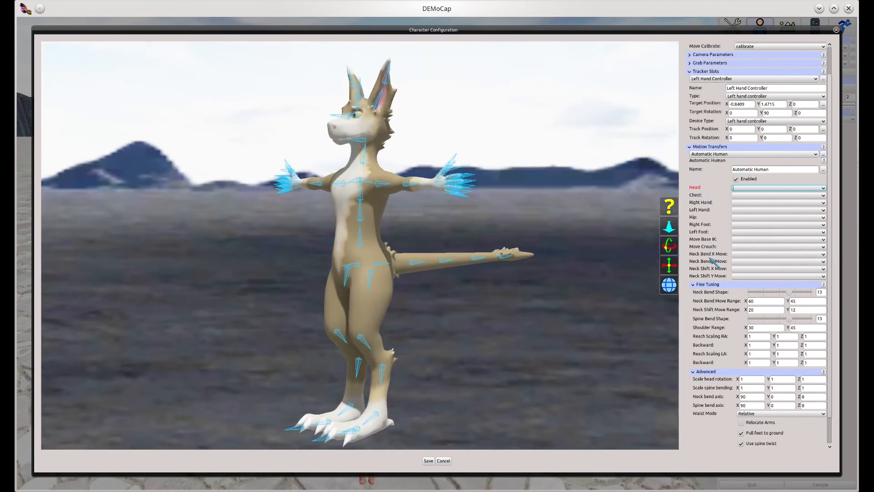
{"action": "left_click", "coordinate": [823, 169]}
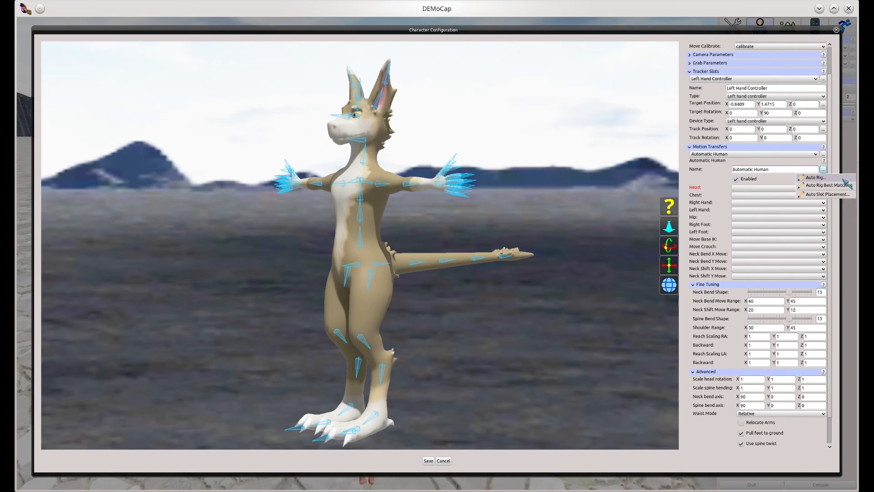
{"action": "left_click", "coordinate": [833, 178]}
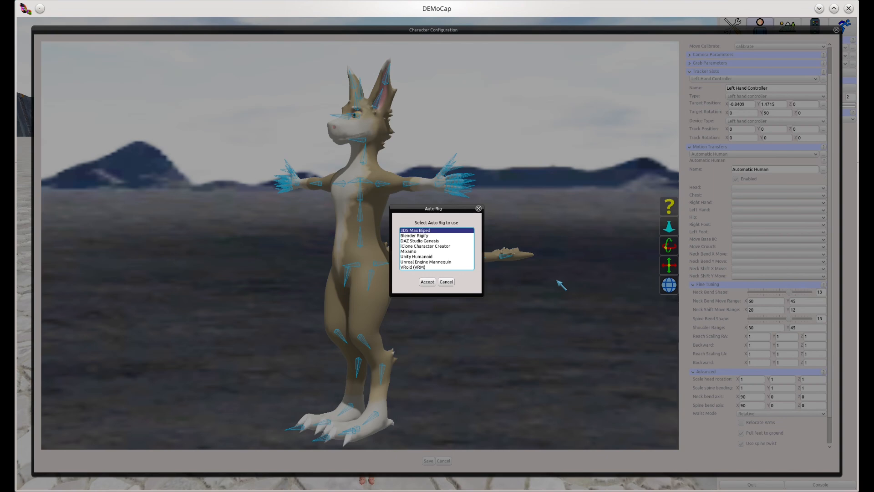
{"action": "left_click", "coordinate": [451, 251]}
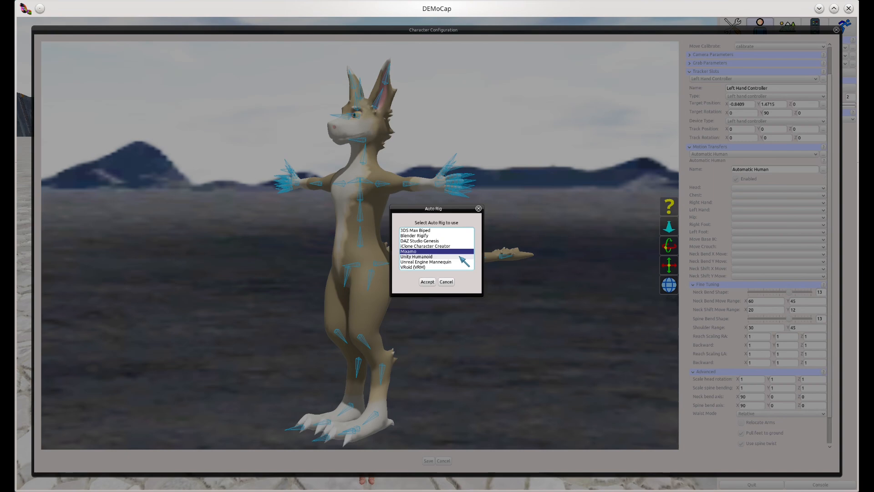
{"action": "left_click", "coordinate": [446, 282]}
Run Auto Rig Best Matching on the Automatic Human transfer and check the assigned head, chest and right hand bones on the model.
{"action": "left_click", "coordinate": [823, 170]}
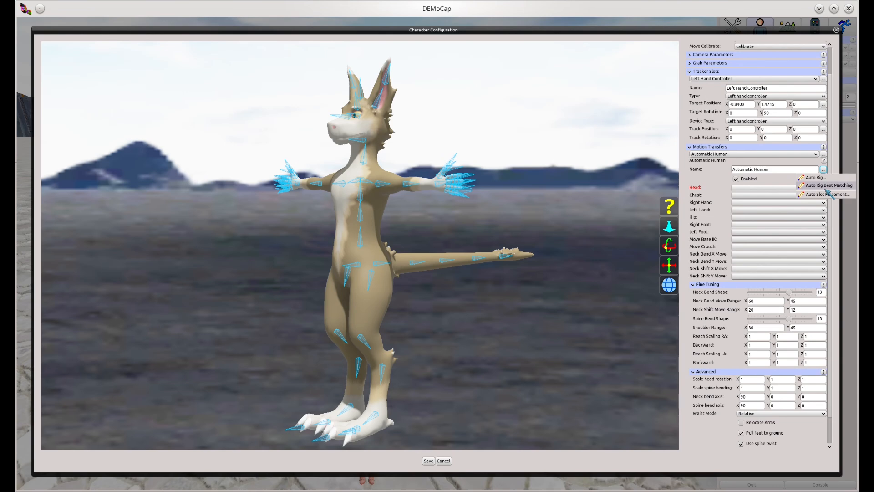
{"action": "left_click", "coordinate": [826, 186]}
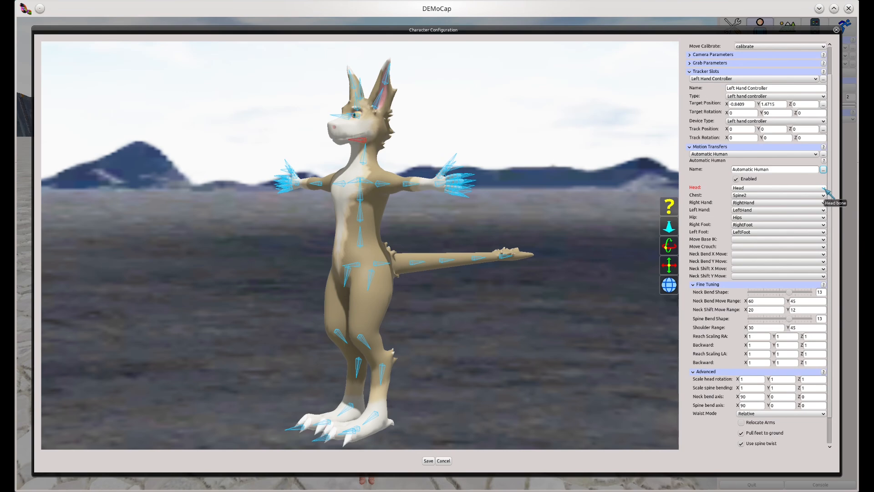
{"action": "left_click", "coordinate": [702, 188]}
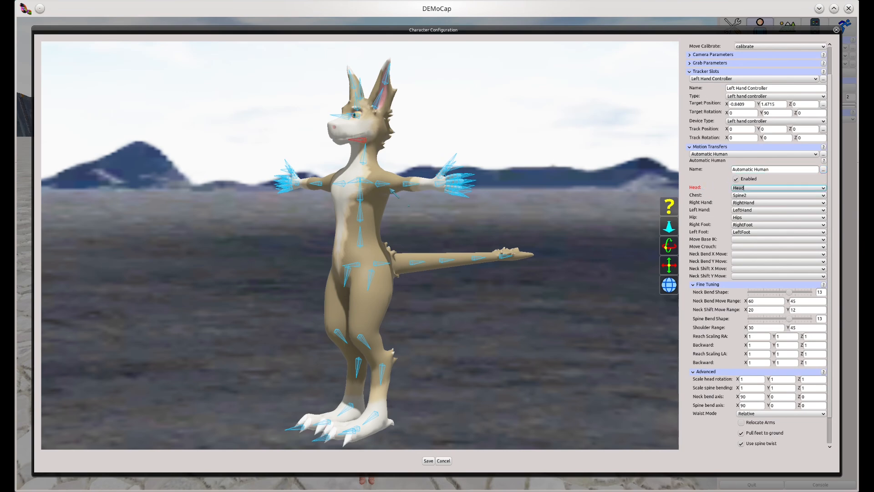
{"action": "left_click", "coordinate": [698, 195]}
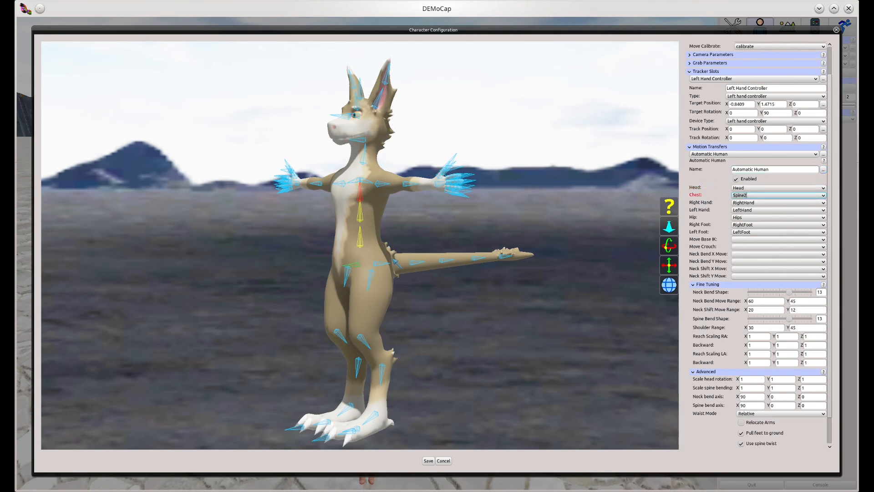
{"action": "left_click", "coordinate": [701, 202]}
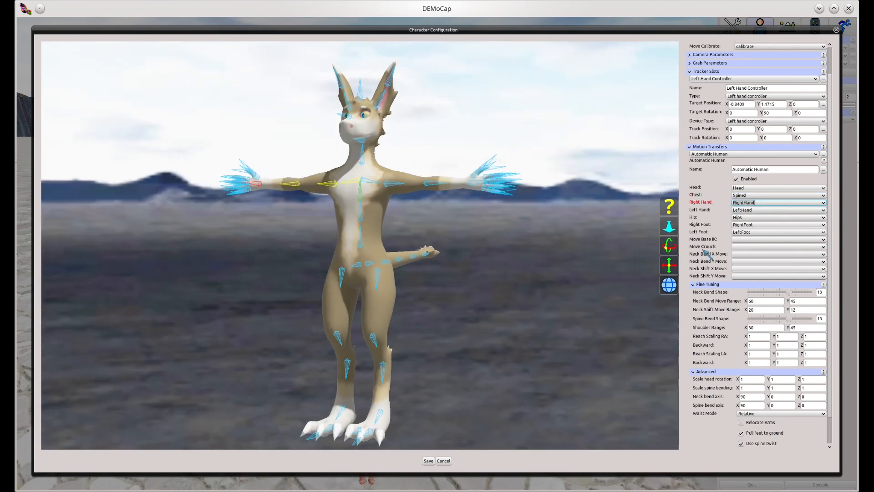
Assign the "base ik" move as the transfer's base IK and the "crouch" move as its crouch.
{"action": "left_click", "coordinate": [754, 240]}
{"action": "left_click", "coordinate": [754, 249]}
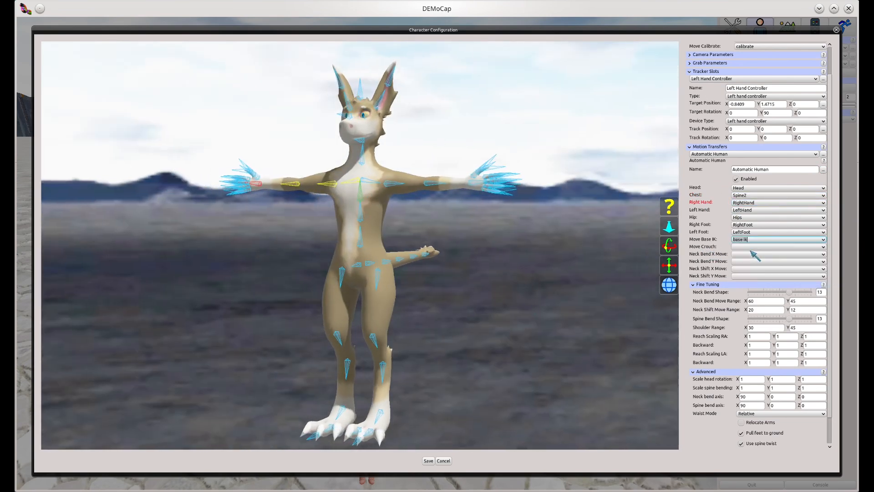
{"action": "left_click", "coordinate": [734, 246]}
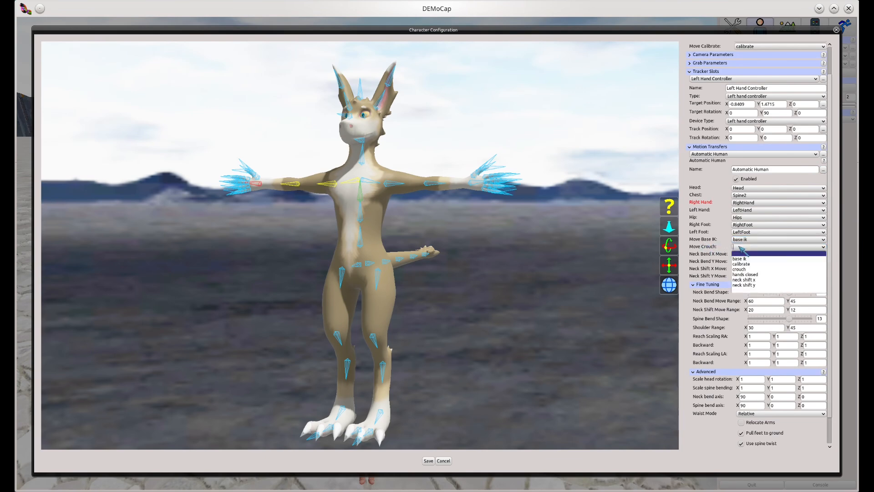
{"action": "left_click", "coordinate": [739, 269]}
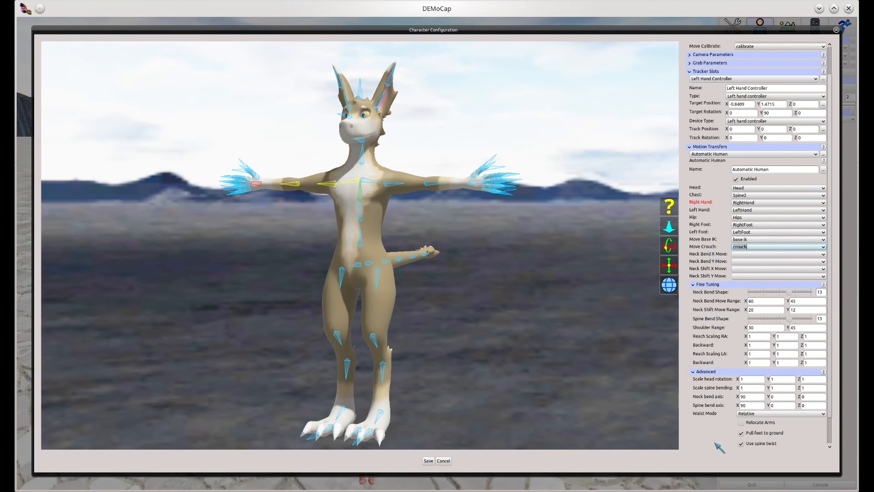
Run Auto Slot Placement from the Automatic Human transfer and check the Left Hand Controller slot's target position on the model.
{"action": "scroll", "coordinate": [717, 412], "scroll_direction": "down", "scroll_amount": 1}
{"action": "scroll", "coordinate": [715, 411], "scroll_direction": "up", "scroll_amount": 2}
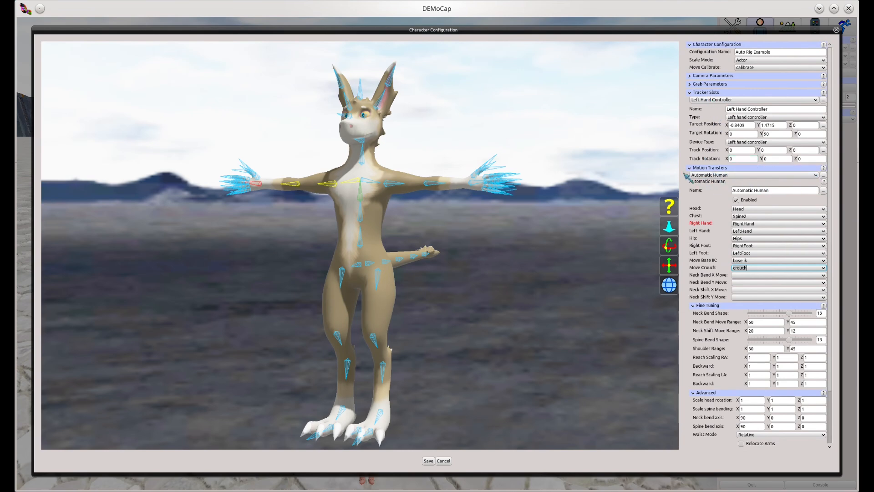
{"action": "left_click", "coordinate": [703, 127]}
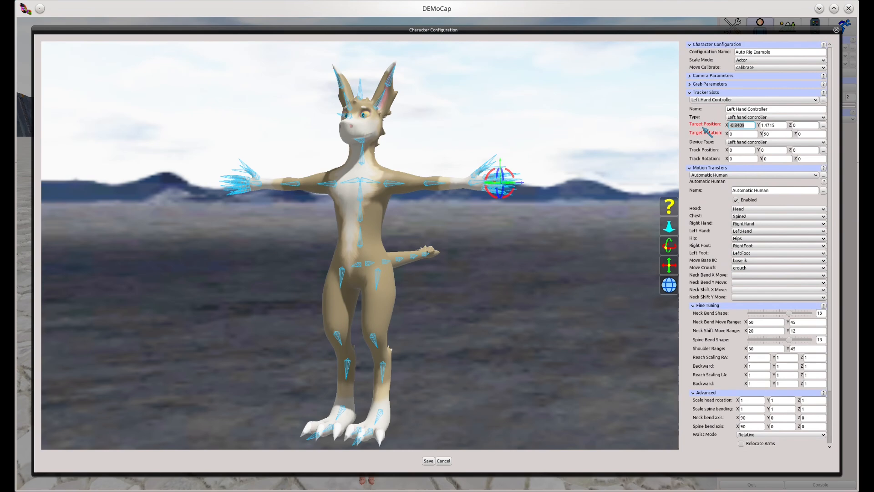
{"action": "middle_click_drag", "start_coordinate": [450, 196], "coordinate": [503, 211]}
{"action": "key", "text": "KP_1"}
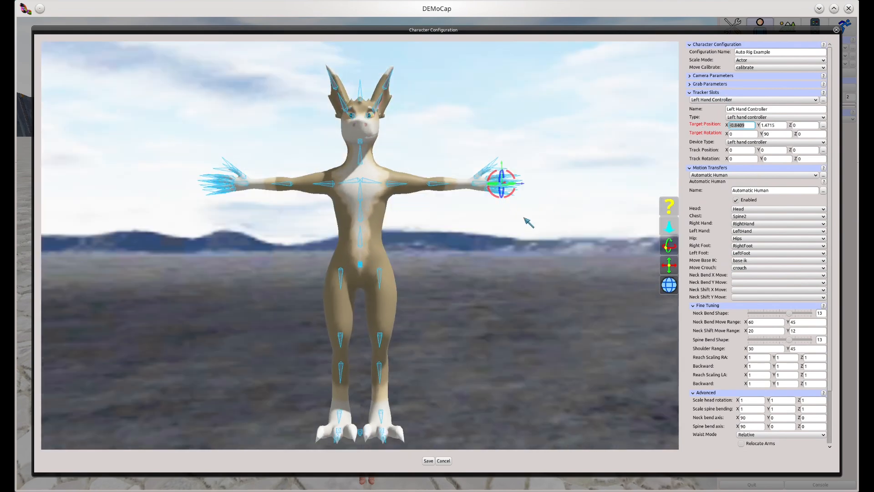
{"action": "left_click", "coordinate": [823, 191]}
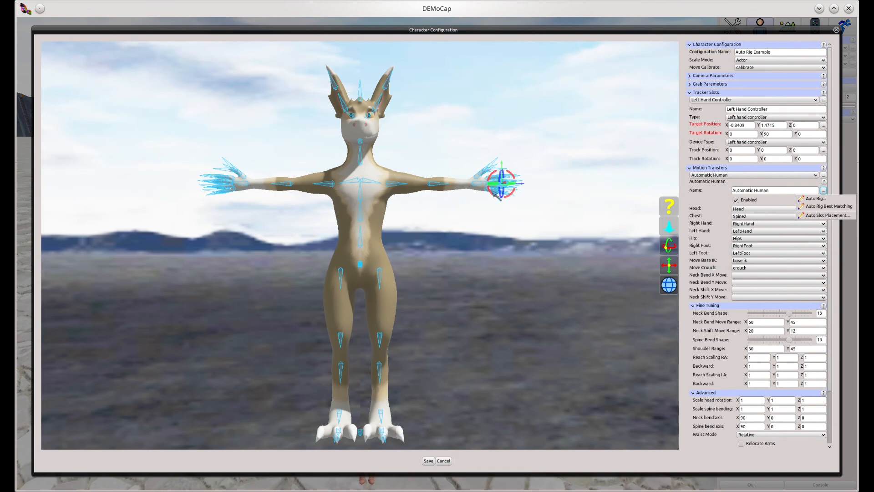
{"action": "left_click", "coordinate": [829, 216]}
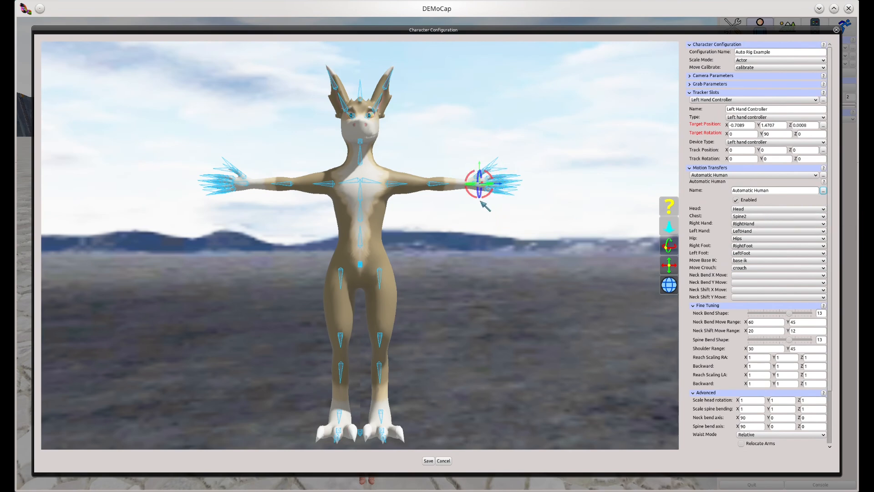
{"action": "middle_click_drag", "start_coordinate": [474, 212], "coordinate": [484, 177]}
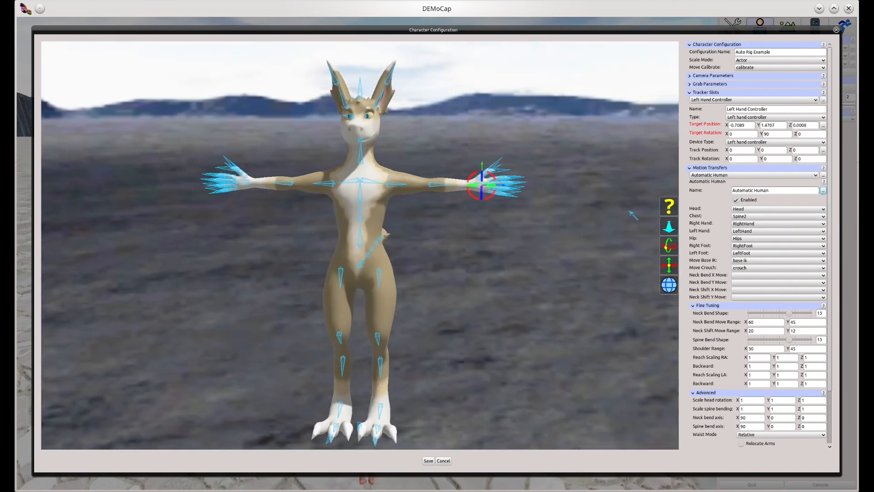
Inspect the target placement of the Left Elbow, Left Knee and Chest tracker slots on the model.
{"action": "left_click", "coordinate": [728, 100]}
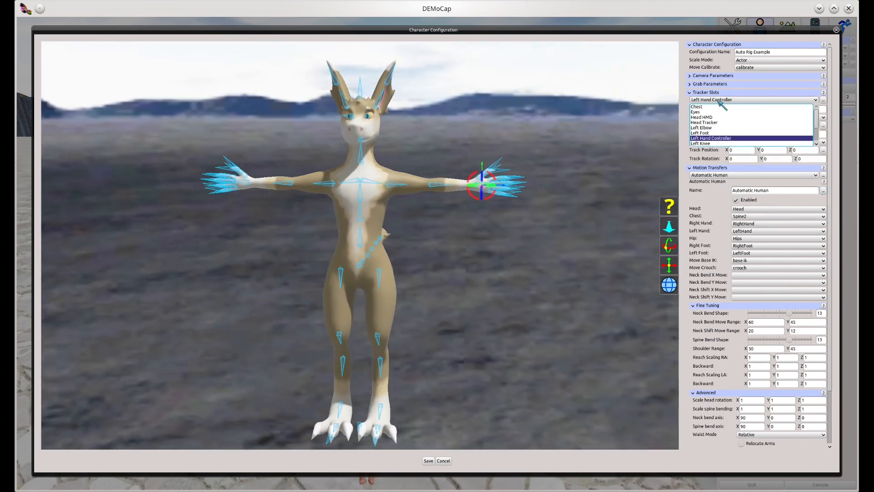
{"action": "left_click", "coordinate": [704, 127]}
{"action": "mouse_move", "coordinate": [445, 208]}
{"action": "middle_mouse_down"}
{"action": "mouse_move", "coordinate": [412, 241]}
{"action": "mouse_move", "coordinate": [441, 210]}
{"action": "middle_mouse_up"}
{"action": "left_click", "coordinate": [706, 100]}
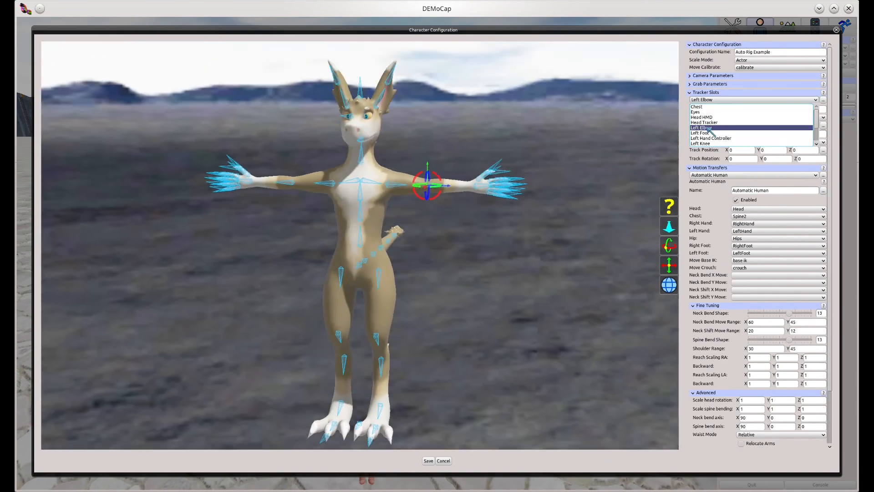
{"action": "left_click", "coordinate": [715, 143]}
{"action": "middle_click_drag", "start_coordinate": [482, 298], "coordinate": [458, 298]}
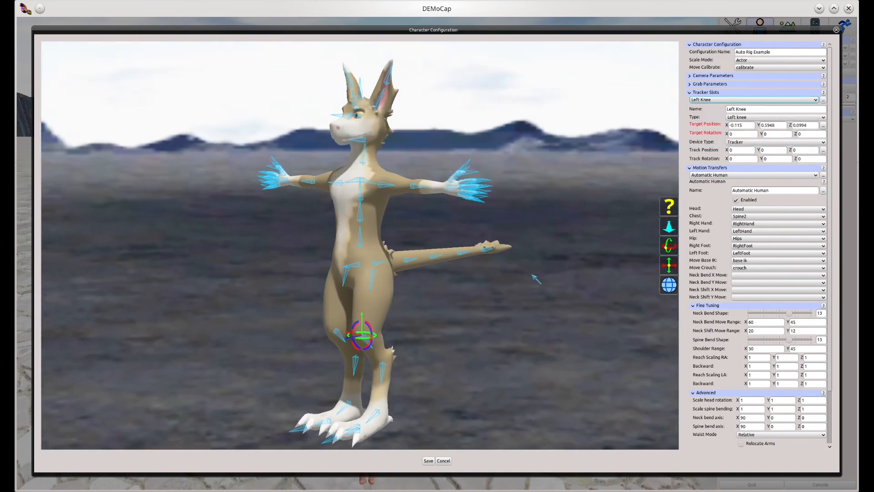
{"action": "left_click", "coordinate": [713, 100]}
{"action": "scroll", "coordinate": [713, 110], "scroll_direction": "up", "scroll_amount": 3}
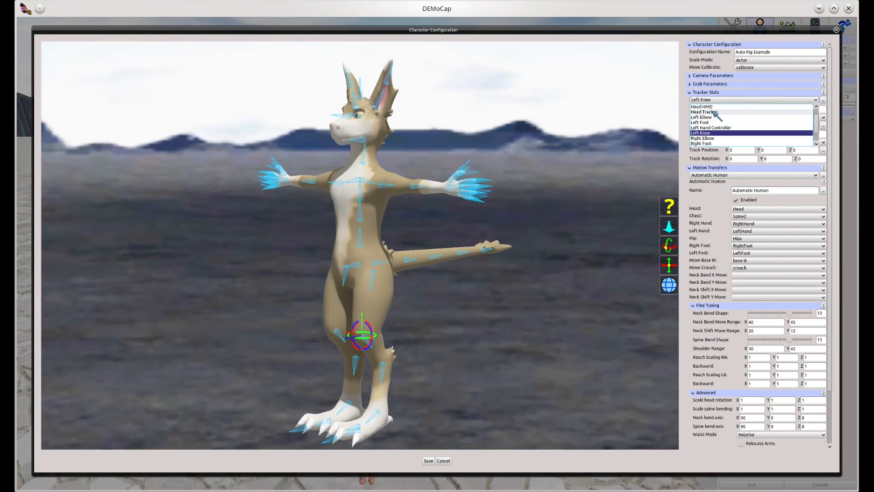
{"action": "left_click", "coordinate": [710, 117]}
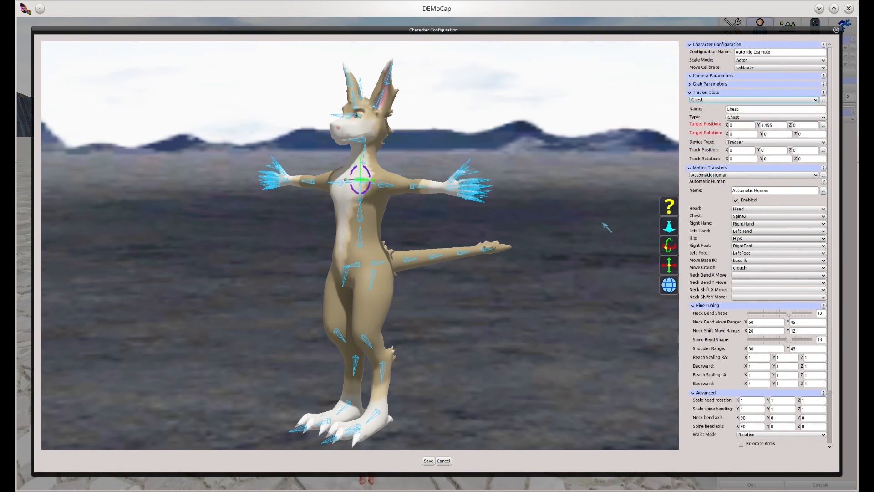
{"action": "middle_click_drag", "start_coordinate": [544, 242], "coordinate": [450, 245]}
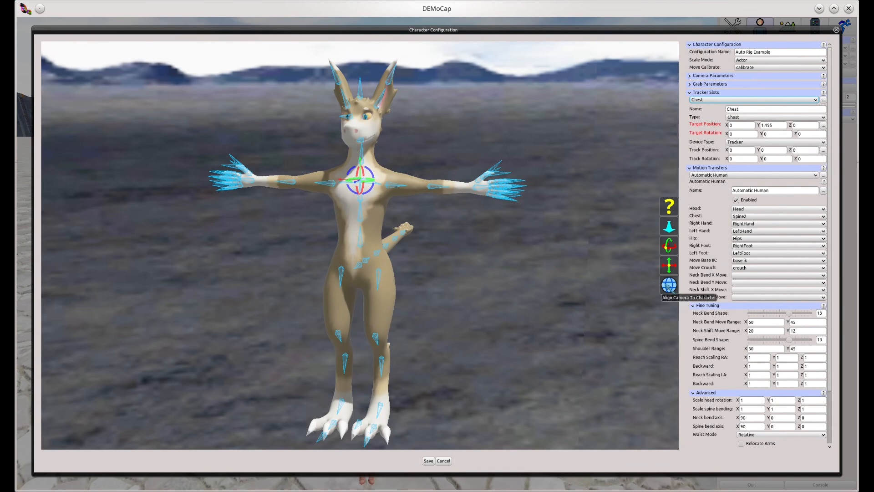
Align the camera to the character, add a Fingers motion transfer and name it "Right Hand".
{"action": "left_click", "coordinate": [668, 286]}
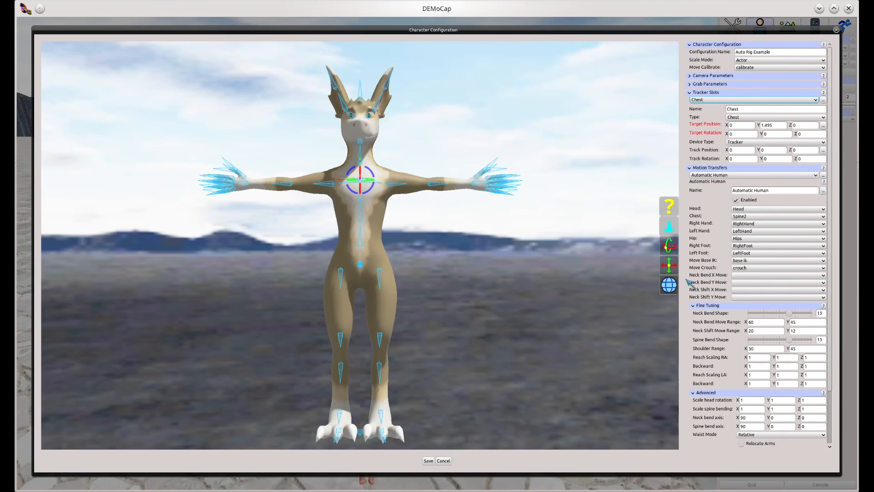
{"action": "left_click", "coordinate": [823, 175]}
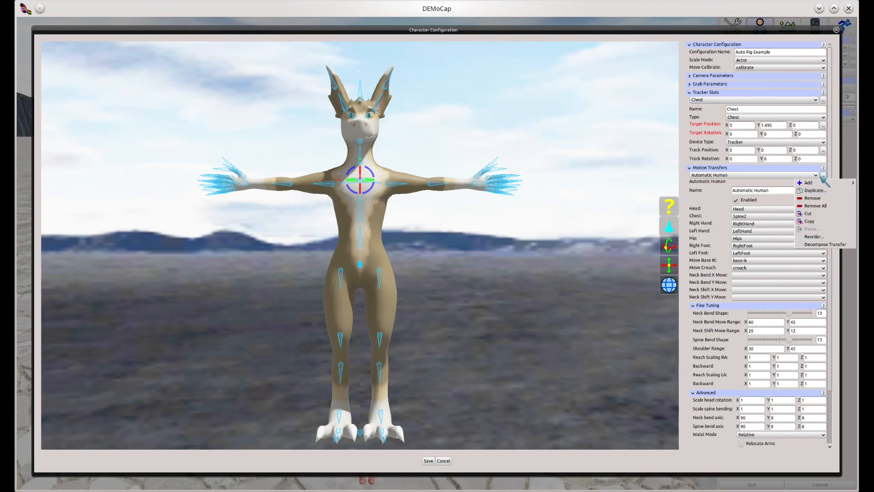
{"action": "mouse_move", "coordinate": [813, 182]}
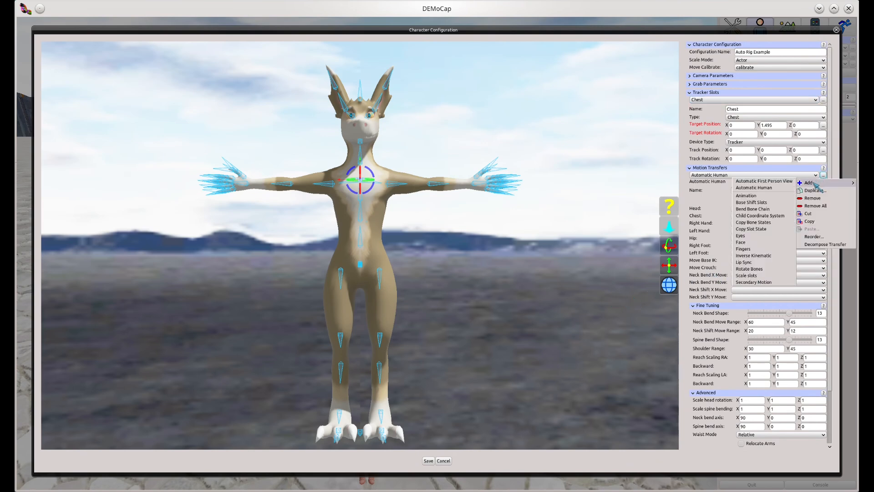
{"action": "left_click", "coordinate": [765, 249]}
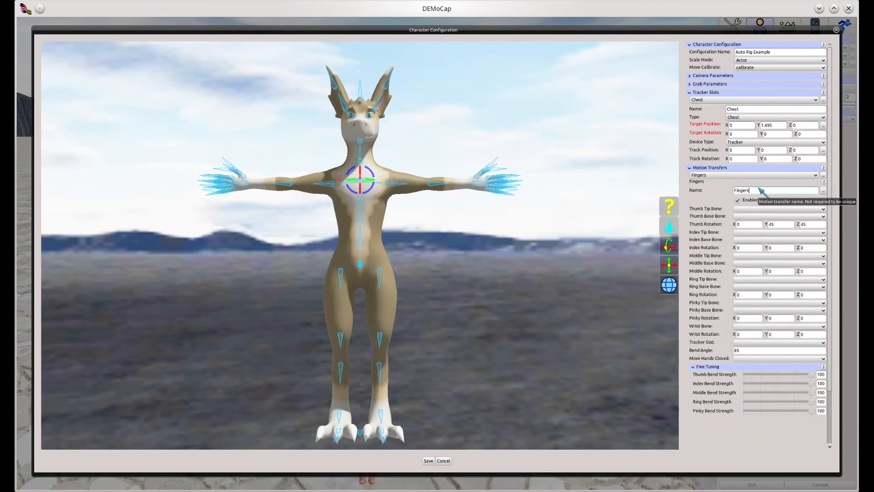
{"action": "left_click_drag", "start_coordinate": [762, 191], "coordinate": [720, 194]}
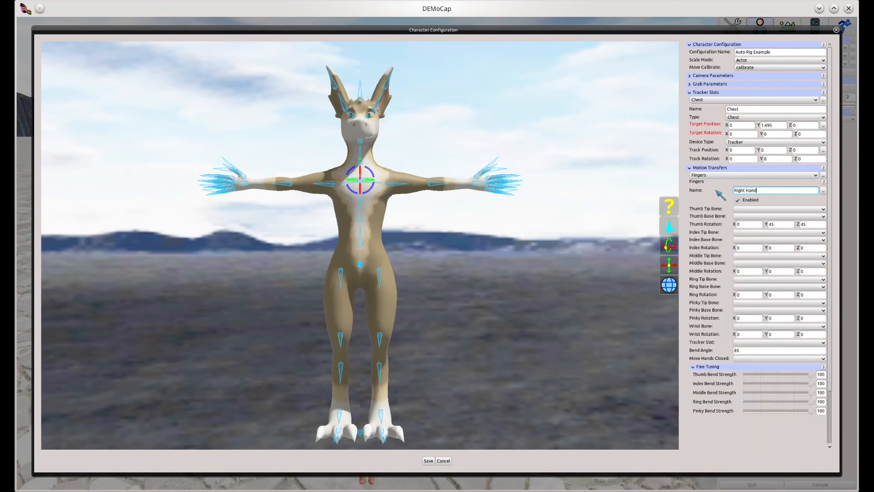
{"action": "key", "text": "Tab"}
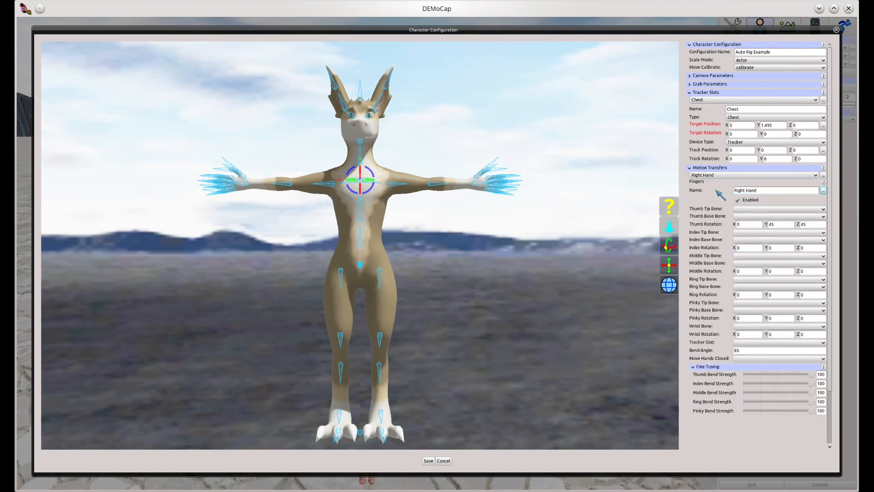
Assign the Right Hand Controller as the tracker slot of the Right Hand fingers transfer.
{"action": "left_click", "coordinate": [738, 343]}
{"action": "scroll", "coordinate": [765, 367], "scroll_direction": "down", "scroll_amount": 2}
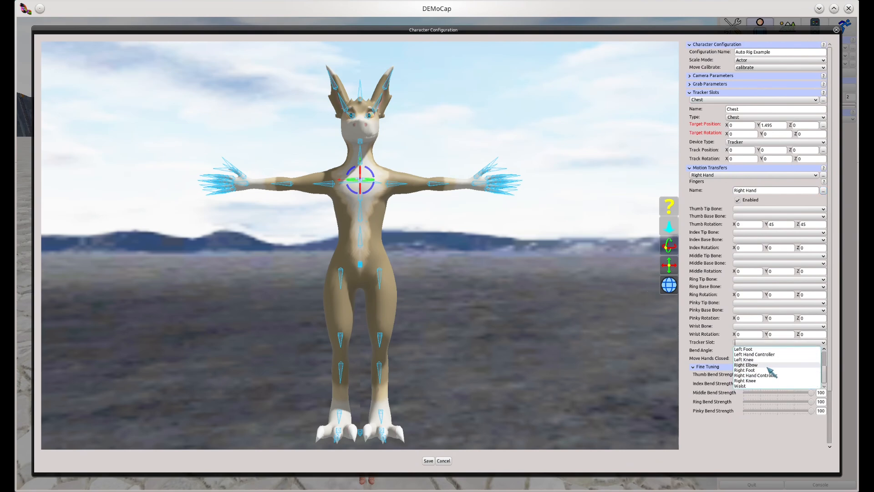
{"action": "left_click", "coordinate": [765, 376]}
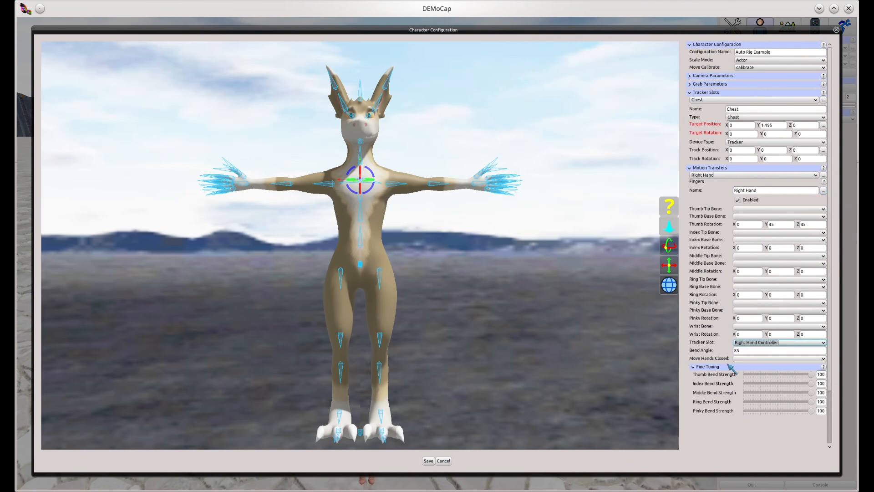
Initialise the fingers transfer as a right hand and run Auto Rig Right Hand Best Matching on it.
{"action": "left_click", "coordinate": [823, 192]}
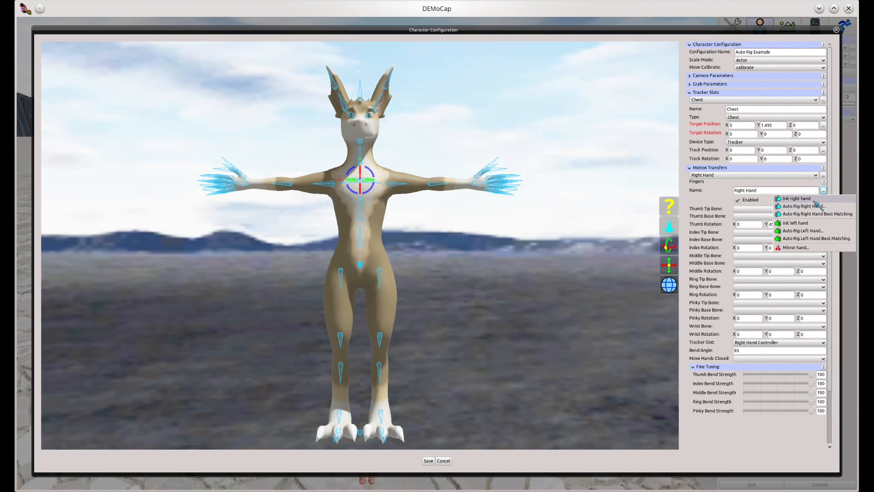
{"action": "left_click", "coordinate": [813, 200]}
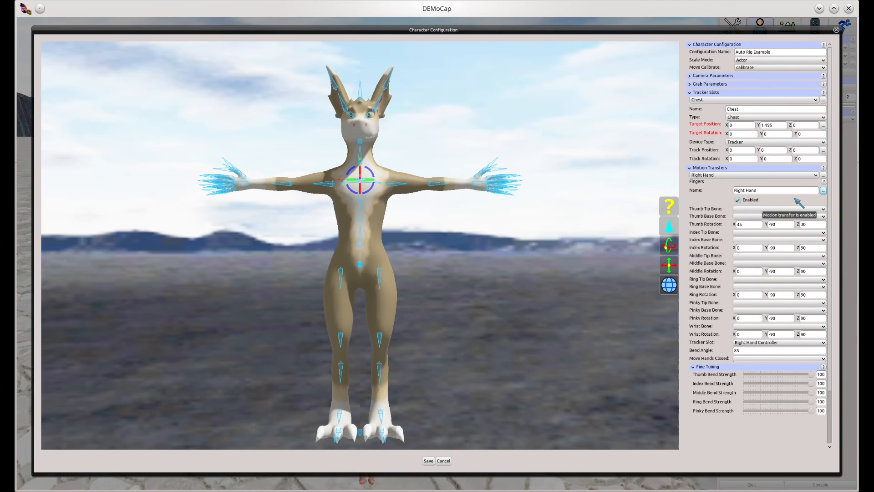
{"action": "left_click", "coordinate": [823, 191]}
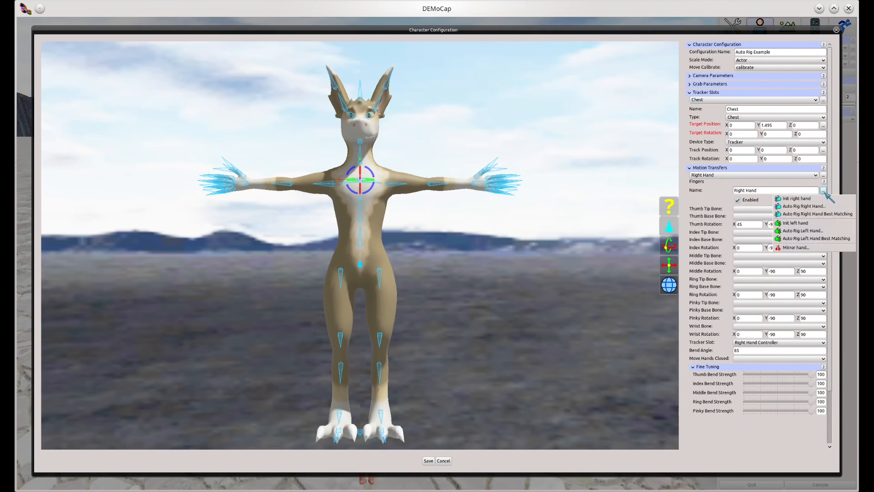
{"action": "left_click", "coordinate": [829, 220]}
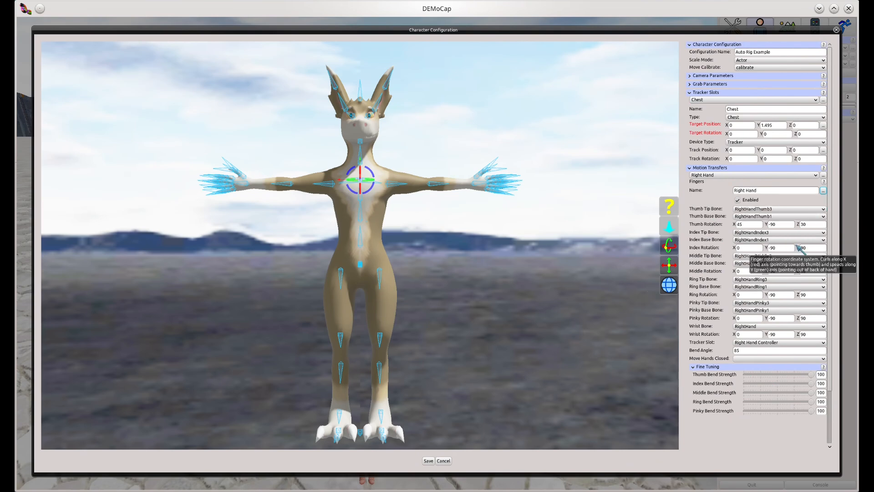
Set the thumb, index and middle tip bones to RightHandThumb4, RightHandIndex4 and RightHandMiddle4 by picking the outermost finger bones on the model.
{"action": "left_click", "coordinate": [712, 233]}
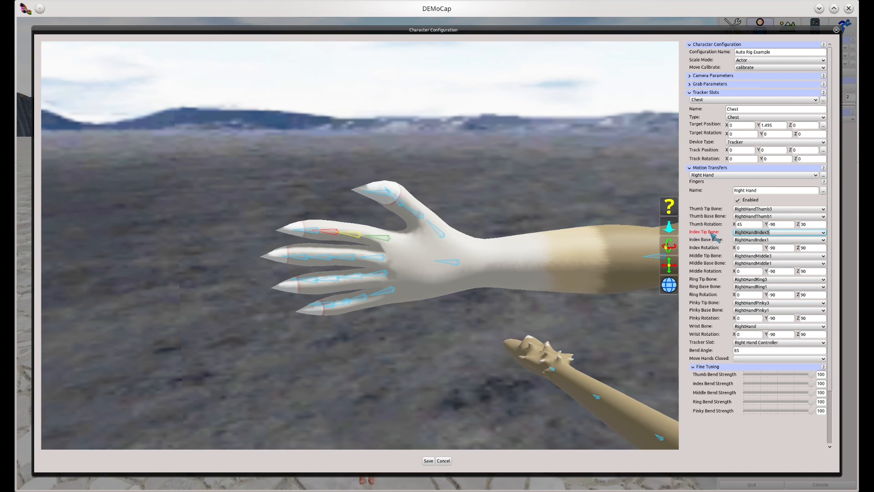
{"action": "left_click", "coordinate": [379, 193]}
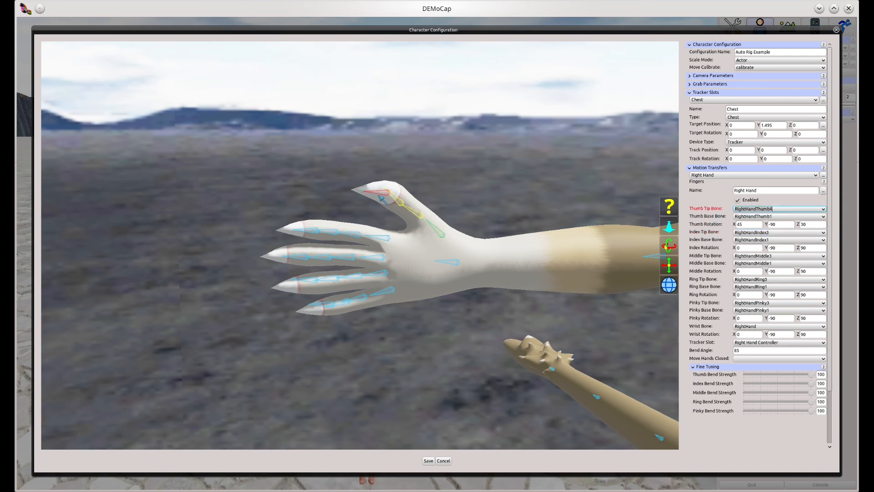
{"action": "left_click", "coordinate": [708, 233]}
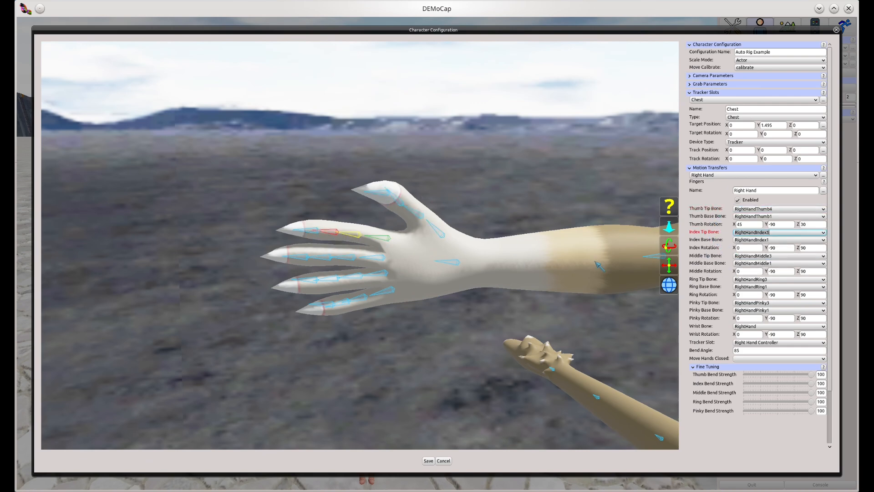
{"action": "left_click", "coordinate": [315, 230]}
{"action": "left_click", "coordinate": [709, 258]}
{"action": "left_click", "coordinate": [294, 256]}
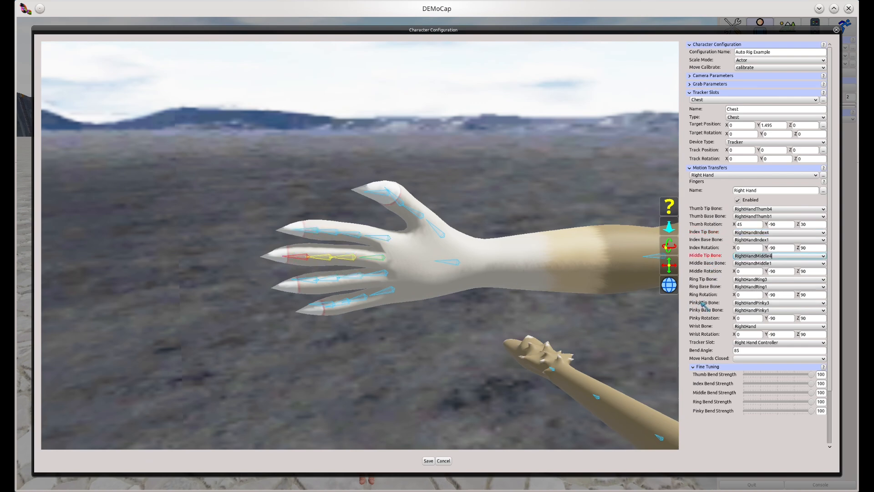
Set the ring tip bone to RightHandRing4 and the pinky tip bone to RightHandPinky4 on the model.
{"action": "left_click", "coordinate": [707, 280]}
{"action": "left_click", "coordinate": [304, 280]}
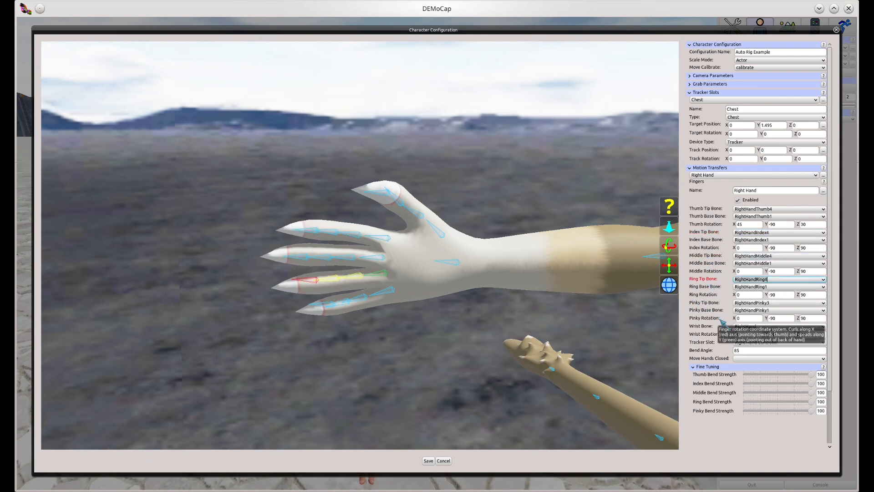
{"action": "left_click", "coordinate": [704, 302]}
{"action": "left_click", "coordinate": [323, 306]}
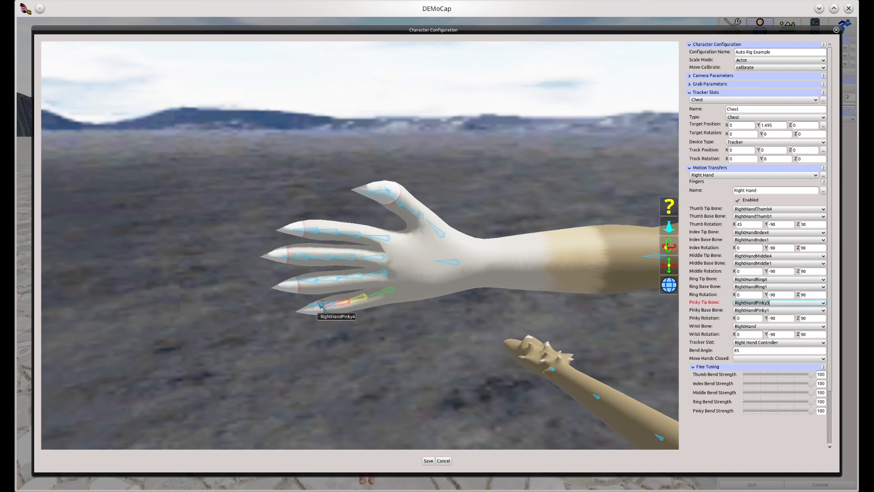
Add a Fingers motion transfer named Left Hand and assign Left Hand Controller as its tracker slot.
{"action": "middle_click_drag", "start_coordinate": [426, 321], "coordinate": [532, 338]}
{"action": "scroll", "coordinate": [580, 320], "scroll_direction": "down", "scroll_amount": 8}
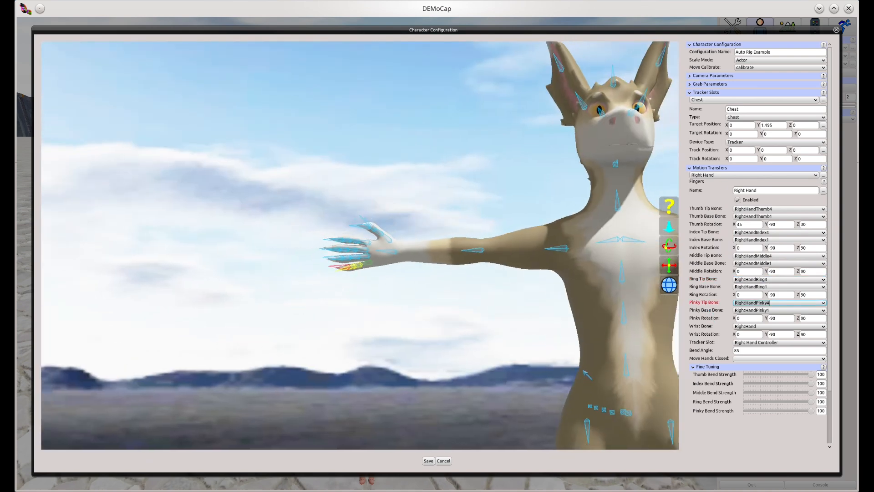
{"action": "middle_click_drag", "start_coordinate": [581, 320], "coordinate": [544, 336]}
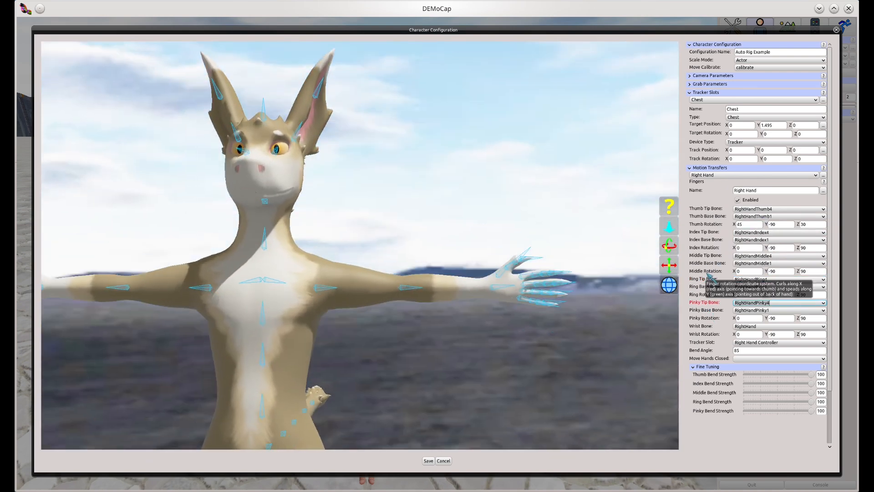
{"action": "left_click", "coordinate": [823, 191]}
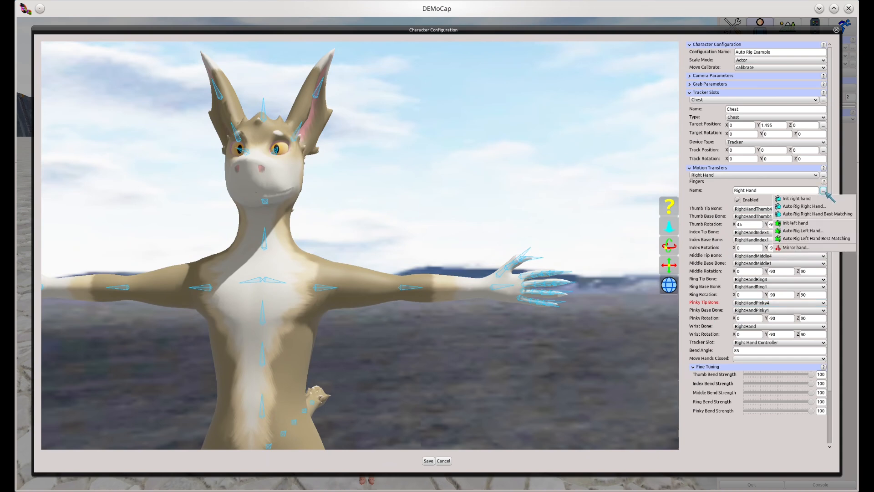
{"action": "left_click", "coordinate": [824, 176]}
{"action": "mouse_move", "coordinate": [825, 183]}
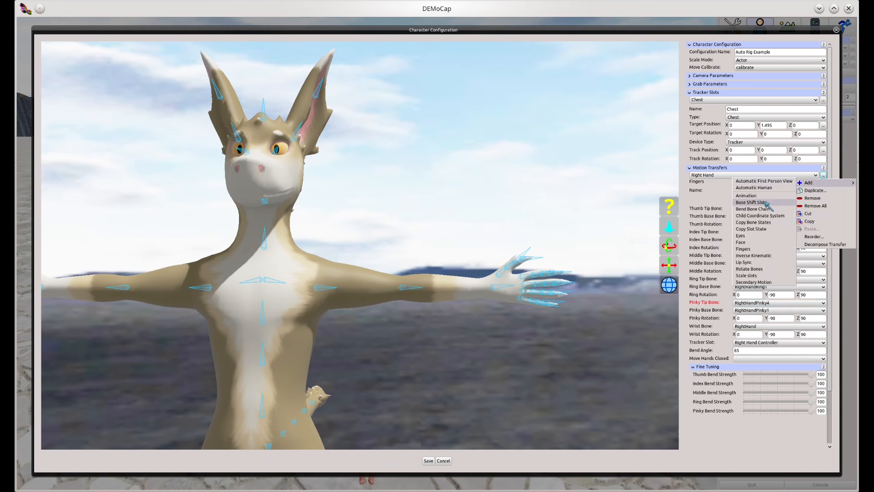
{"action": "left_click", "coordinate": [755, 248]}
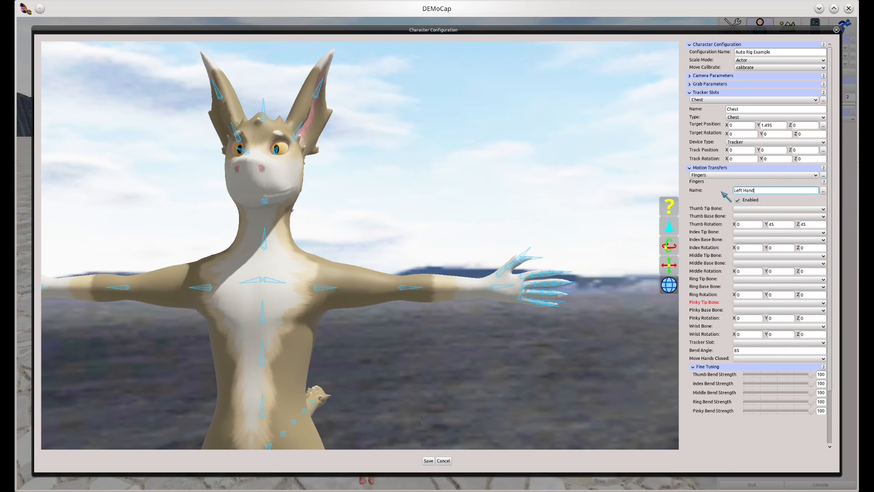
{"action": "key", "text": "Return"}
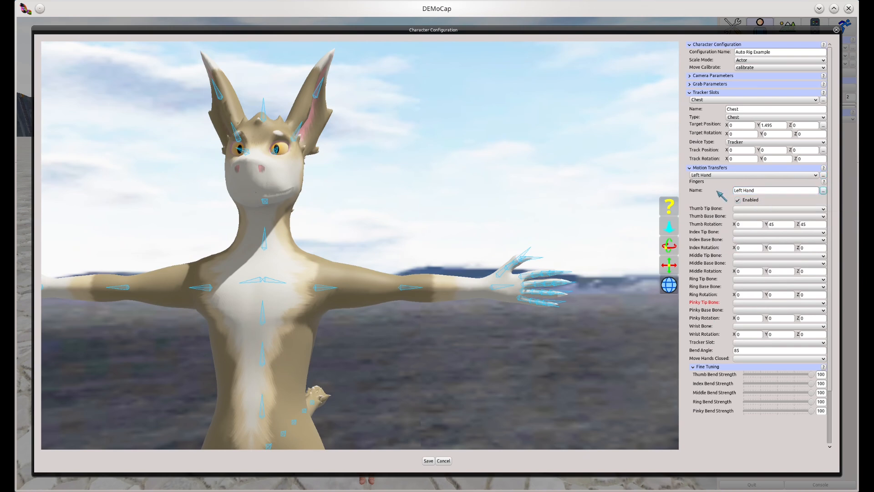
{"action": "left_click", "coordinate": [785, 343]}
{"action": "left_click", "coordinate": [776, 371]}
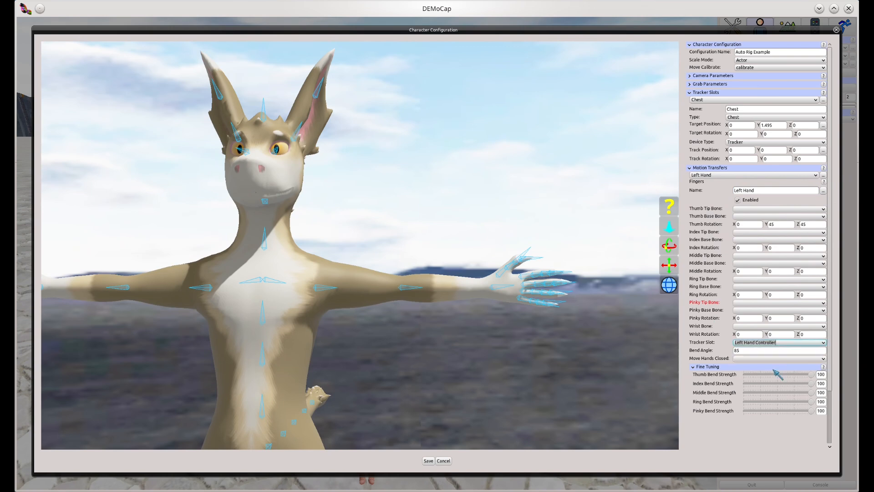
Initialise the Left Hand fingers transfer as a left hand and run Auto Rig Left Hand Best Matching on it.
{"action": "left_click", "coordinate": [823, 190]}
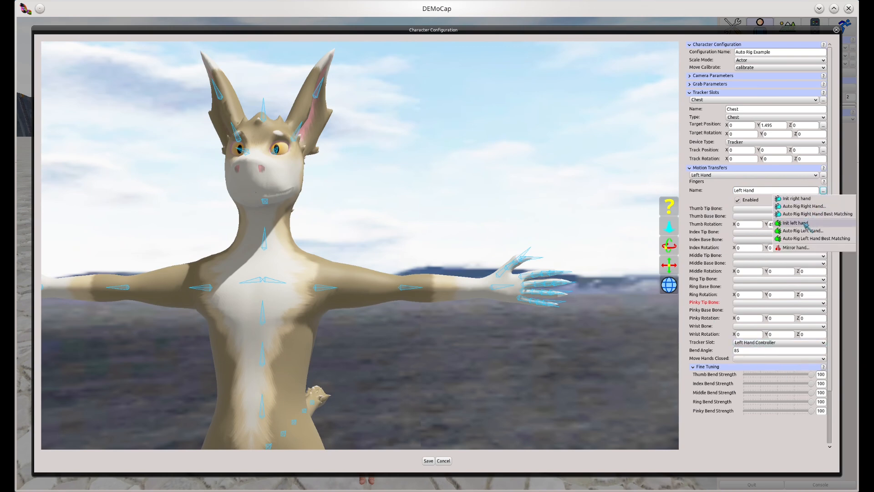
{"action": "left_click", "coordinate": [806, 223]}
{"action": "left_click", "coordinate": [823, 191]}
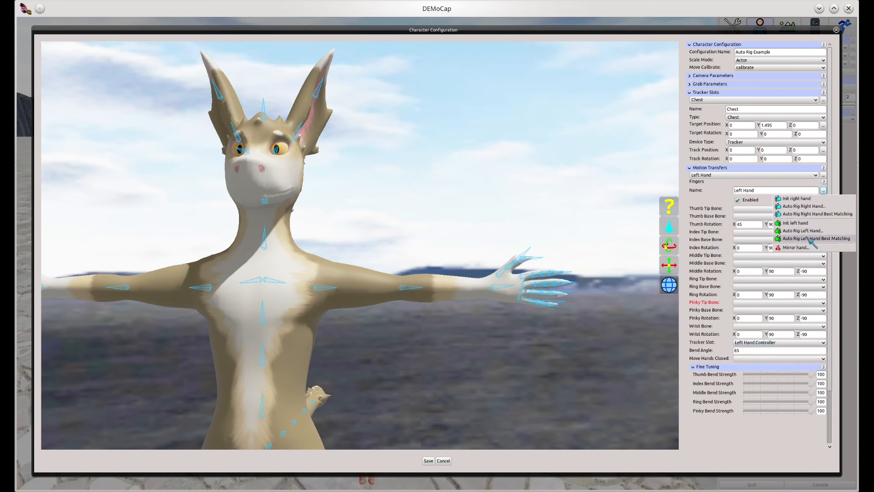
{"action": "left_click", "coordinate": [811, 240]}
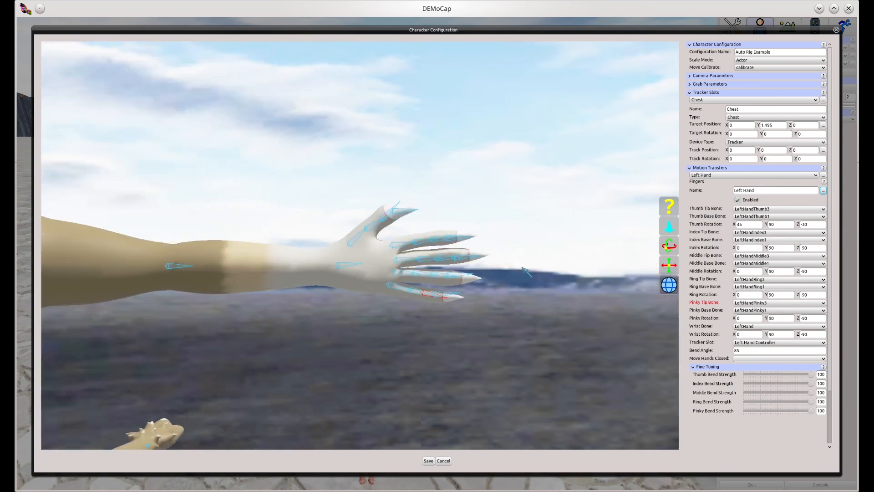
Set the thumb, index and middle tip bones to LeftHandThumb4, LeftHandIndex4 and LeftHandMiddle4 by picking the outermost finger bones on the model.
{"action": "left_click", "coordinate": [699, 209]}
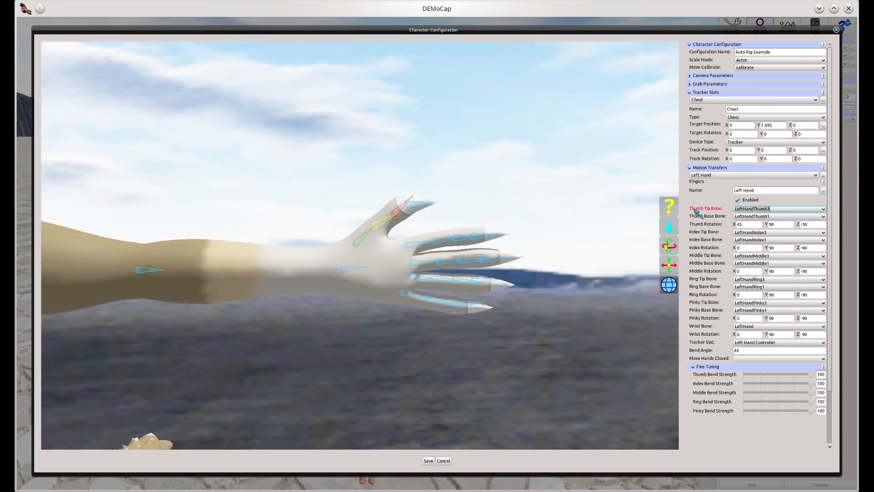
{"action": "left_click", "coordinate": [421, 210]}
{"action": "left_click", "coordinate": [704, 232]}
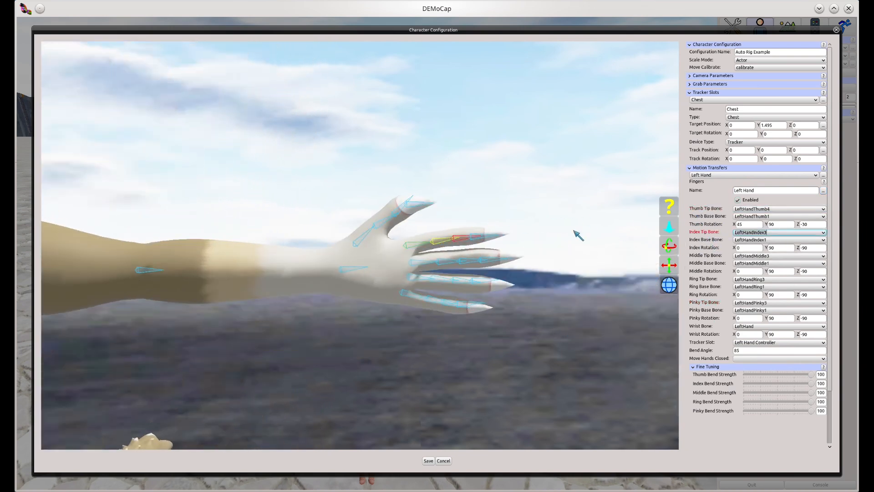
{"action": "left_click", "coordinate": [503, 234]}
{"action": "left_click", "coordinate": [705, 255]}
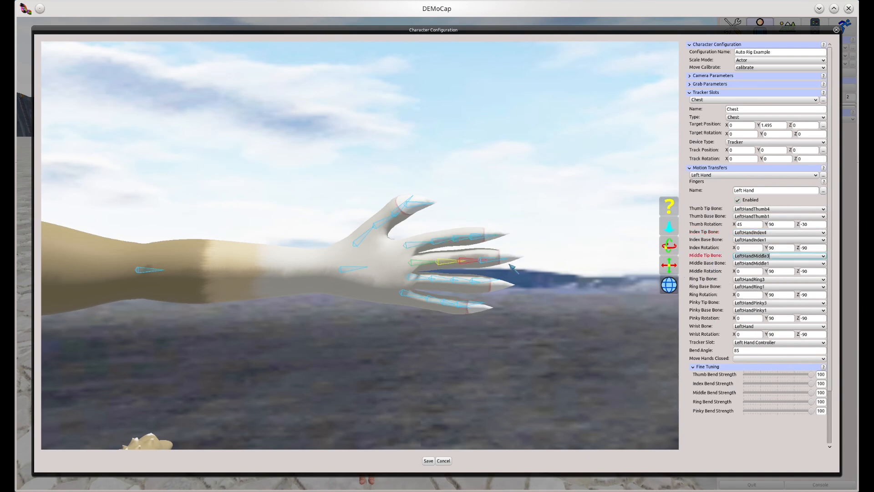
{"action": "left_click", "coordinate": [511, 265]}
Set the ring tip bone to LeftHandRing4 and the pinky tip bone to LeftHandPinky4 on the model.
{"action": "left_click", "coordinate": [704, 279]}
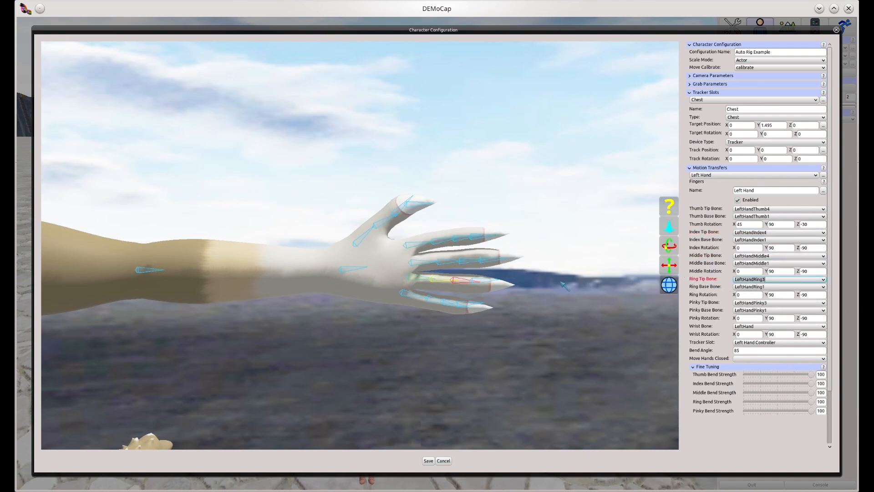
{"action": "left_click", "coordinate": [494, 287]}
{"action": "left_click", "coordinate": [704, 302]}
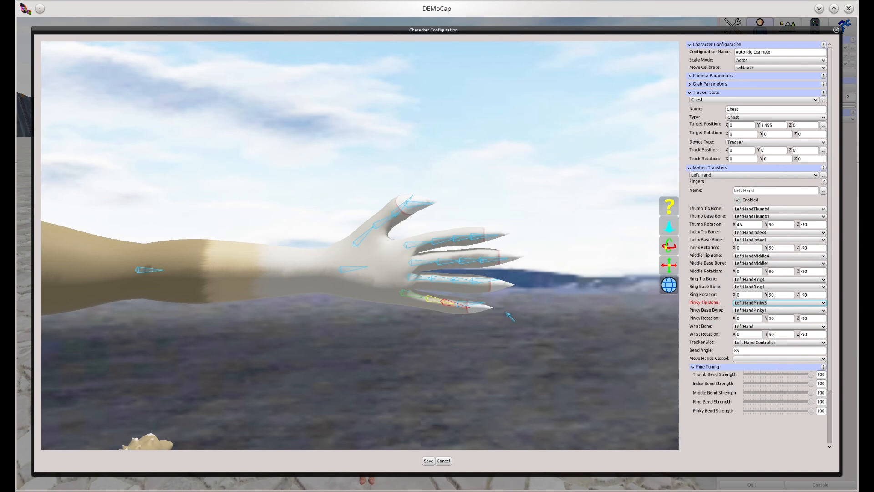
{"action": "left_click", "coordinate": [485, 307]}
Add an Eyes motion transfer to the character configuration.
{"action": "left_click", "coordinate": [669, 285]}
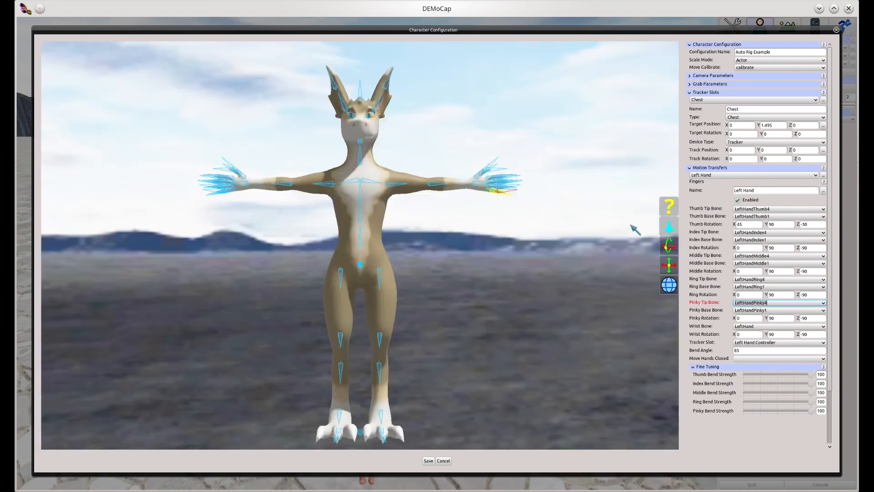
{"action": "left_click", "coordinate": [823, 175]}
{"action": "mouse_move", "coordinate": [825, 183]}
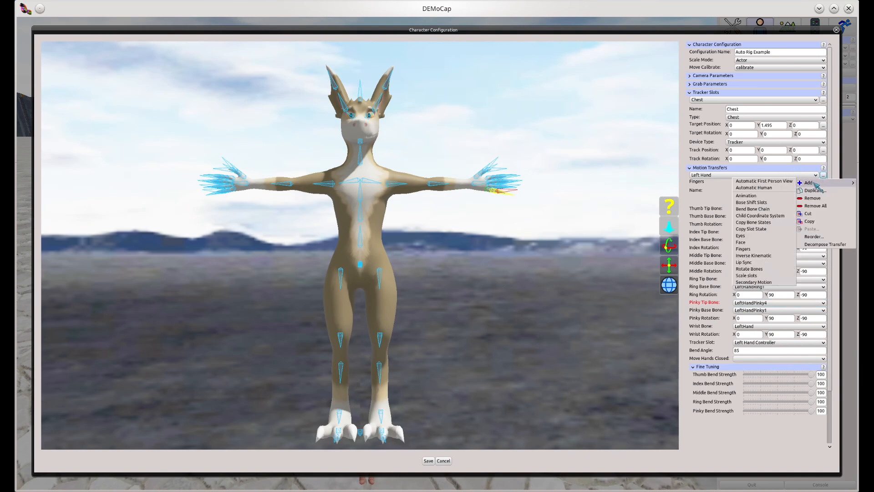
{"action": "left_click", "coordinate": [765, 235]}
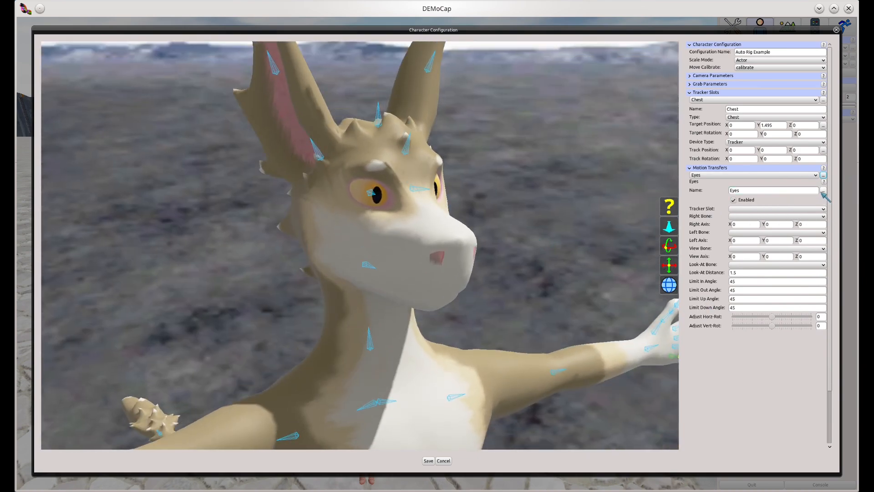
{"action": "left_click", "coordinate": [824, 190]}
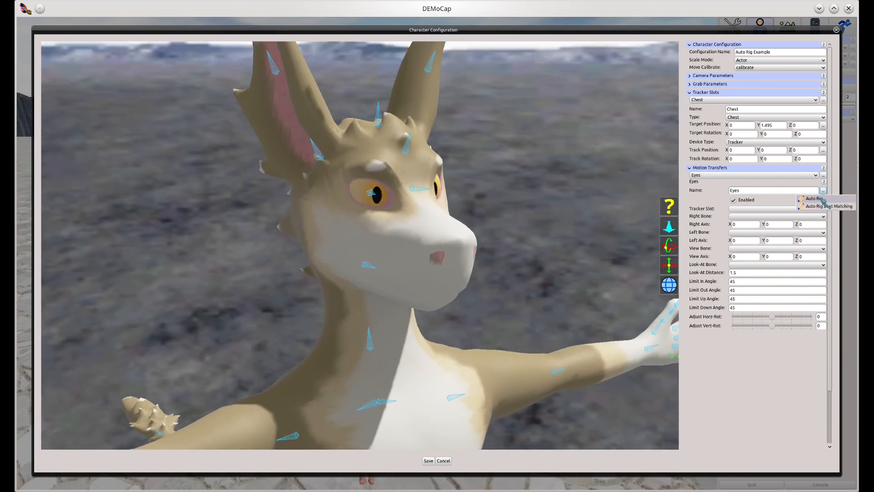
{"action": "left_click", "coordinate": [822, 200]}
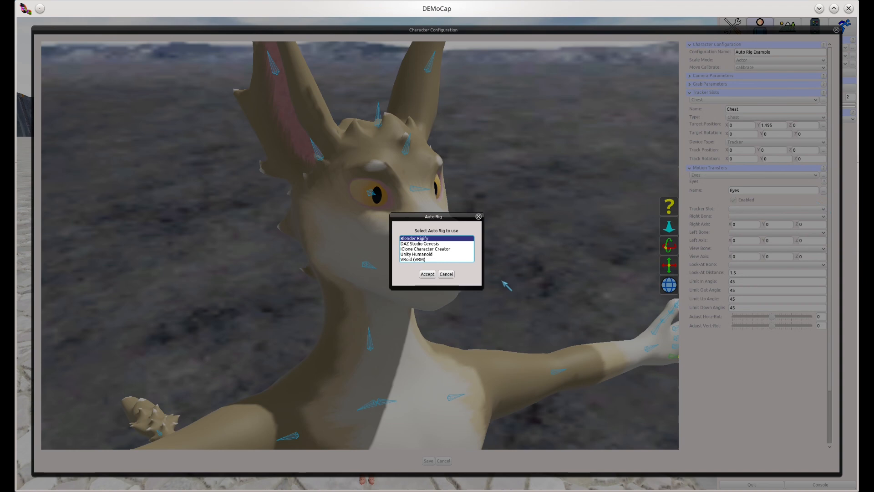
{"action": "left_click", "coordinate": [454, 275]}
Run Auto Rig Best Matching on the Eyes transfer to fill in its eye bones and axes.
{"action": "left_click", "coordinate": [823, 191]}
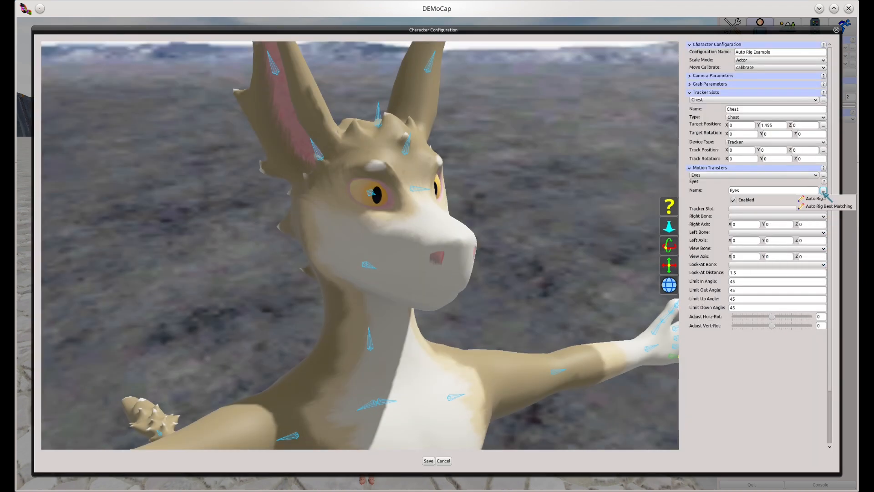
{"action": "left_click", "coordinate": [827, 206]}
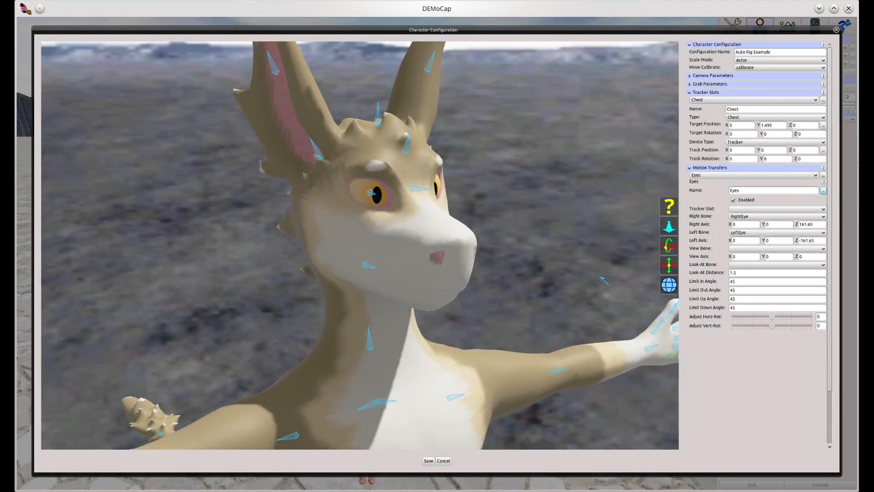
Inspect the Eyes transfer's right bone and the orientation of its right axis around the character's eye from several angles.
{"action": "left_click", "coordinate": [709, 216]}
{"action": "middle_click_drag", "start_coordinate": [402, 212], "coordinate": [510, 271]}
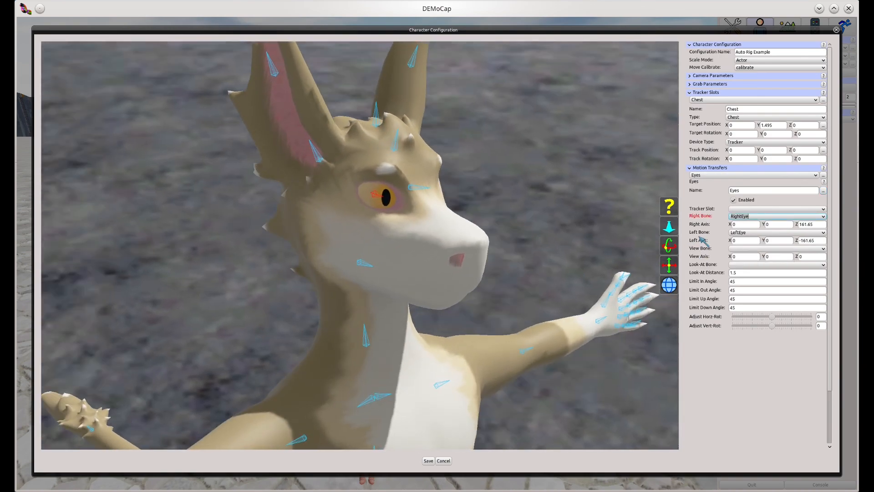
{"action": "left_click", "coordinate": [699, 224]}
{"action": "middle_click_drag", "start_coordinate": [485, 233], "coordinate": [454, 235]}
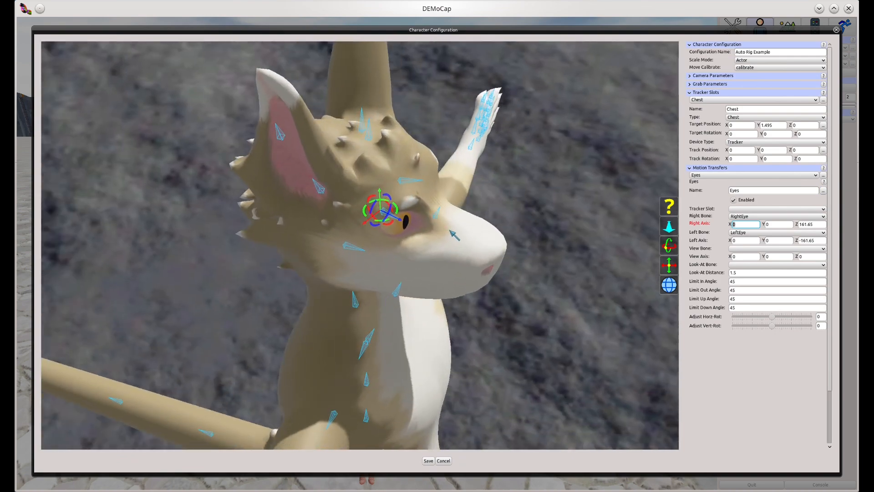
{"action": "middle_click_drag", "start_coordinate": [433, 241], "coordinate": [389, 285]}
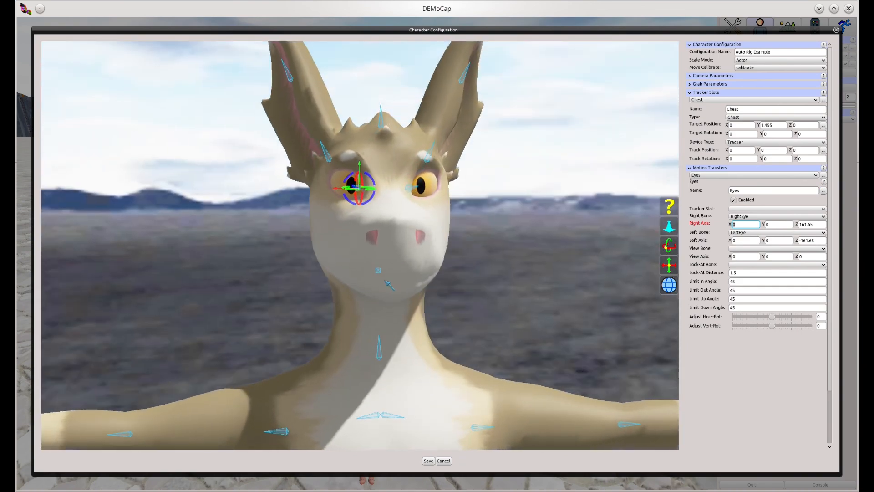
{"action": "middle_click_drag", "start_coordinate": [463, 258], "coordinate": [524, 223]}
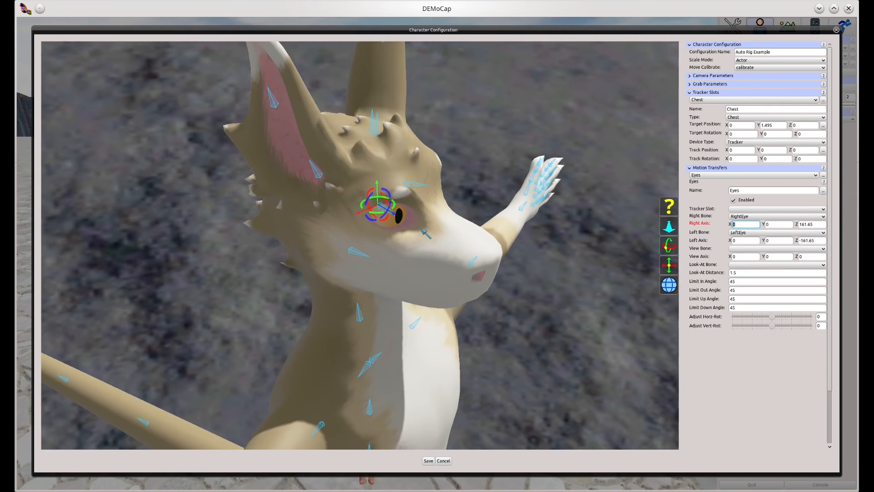
{"action": "middle_click_drag", "start_coordinate": [522, 275], "coordinate": [475, 257]}
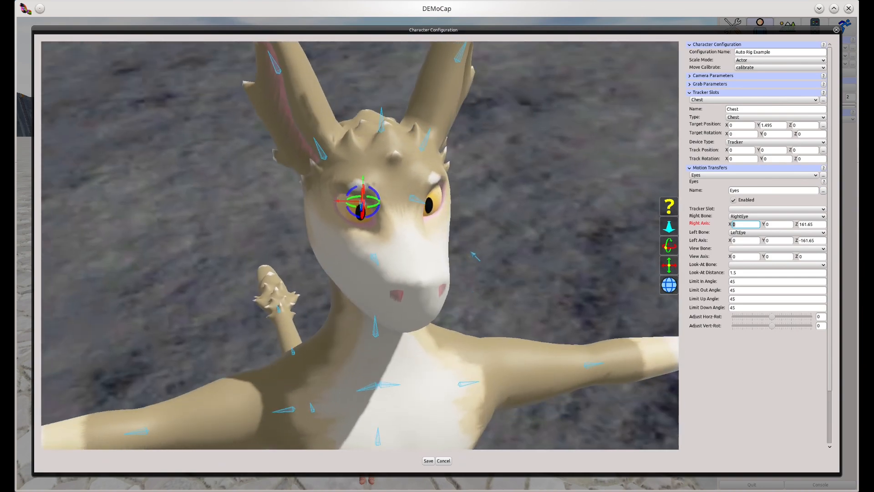
{"action": "left_click", "coordinate": [669, 285]}
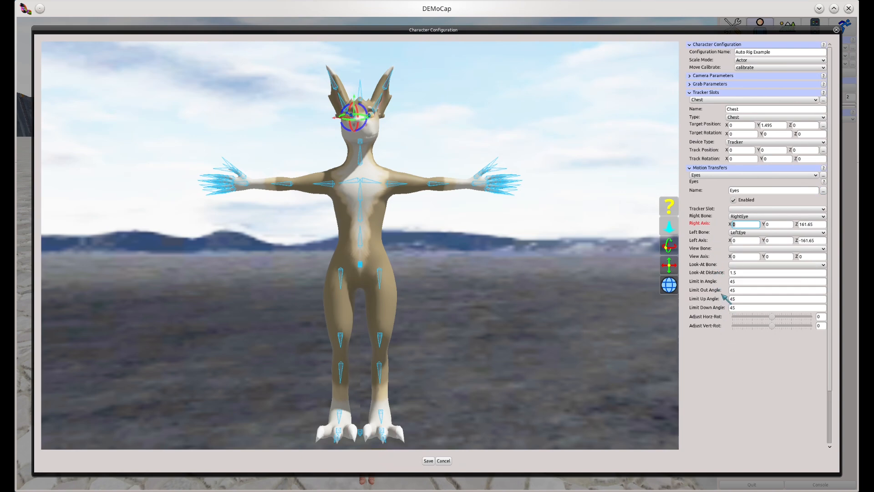
Add a Face motion transfer and look over its Tongue and Mouth shape parameters.
{"action": "left_click", "coordinate": [751, 190]}
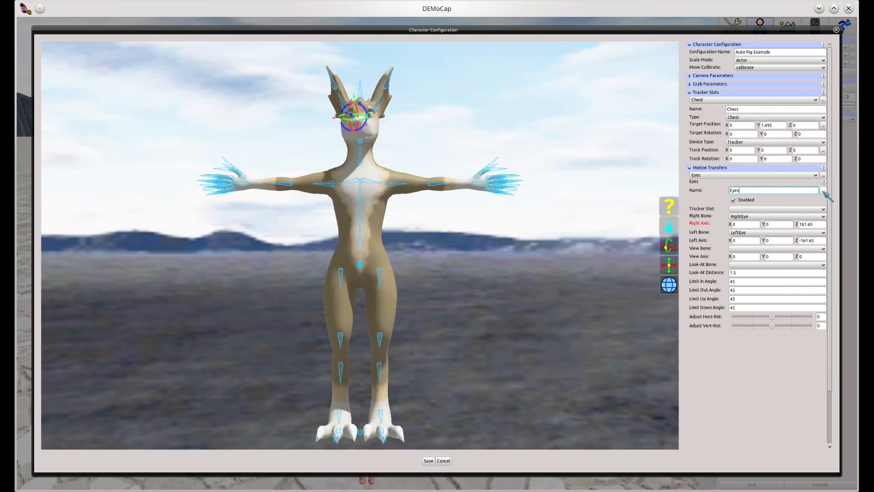
{"action": "left_click", "coordinate": [823, 175]}
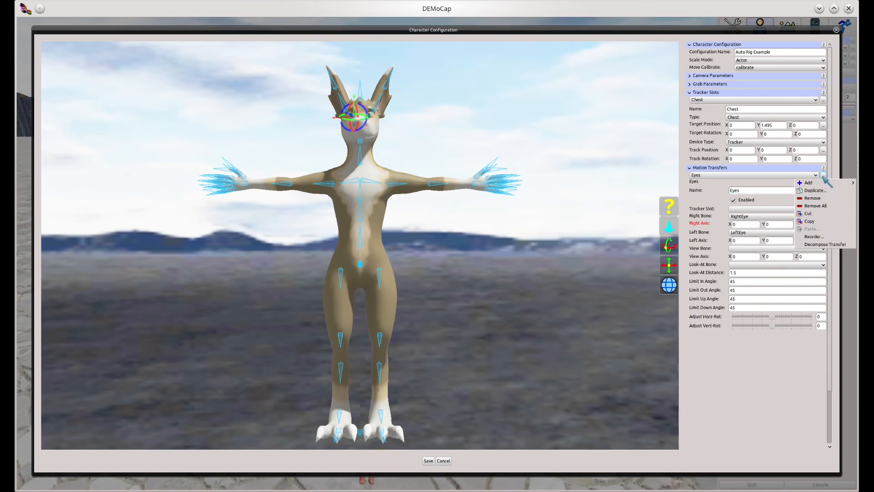
{"action": "mouse_move", "coordinate": [813, 183]}
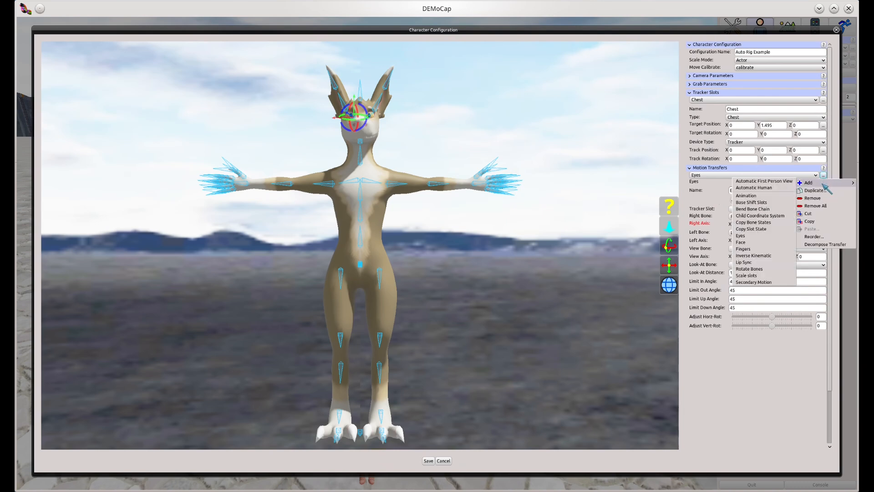
{"action": "left_click", "coordinate": [759, 242]}
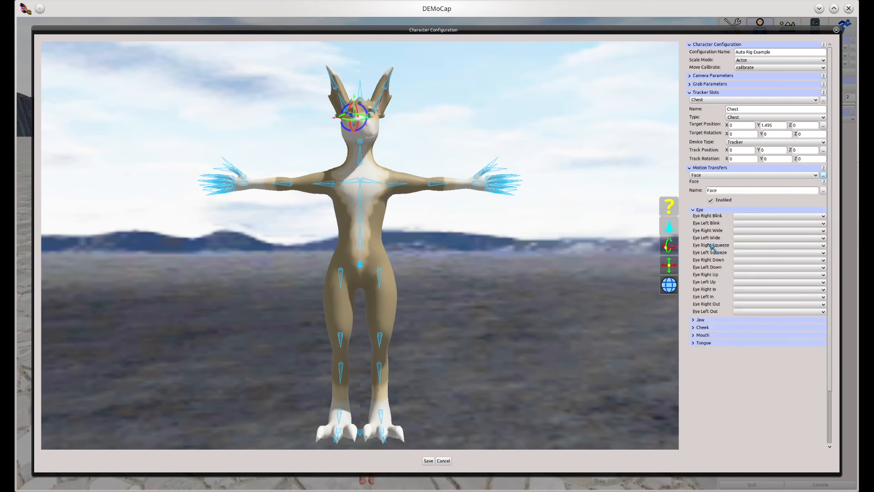
{"action": "left_click", "coordinate": [707, 344]}
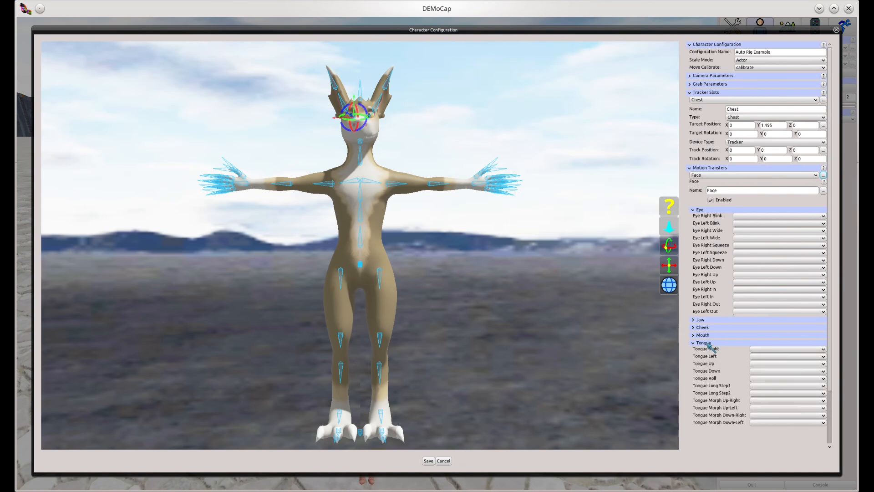
{"action": "left_click", "coordinate": [704, 336]}
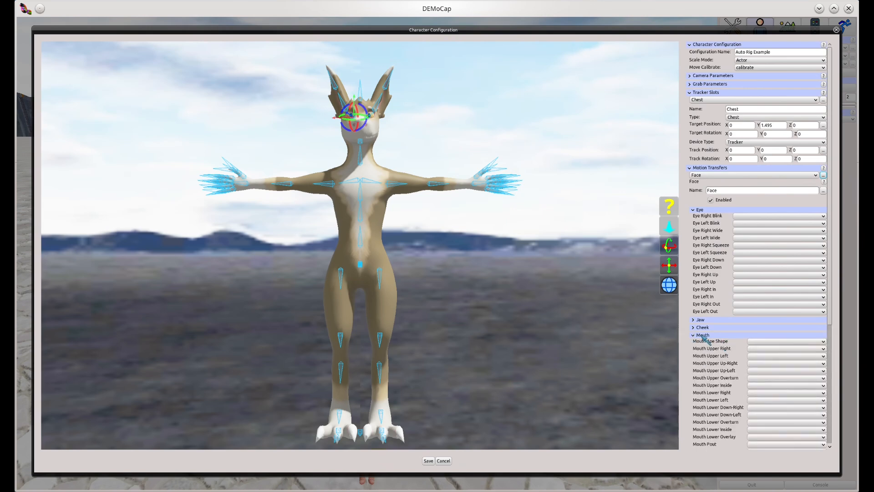
{"action": "left_click", "coordinate": [703, 336]}
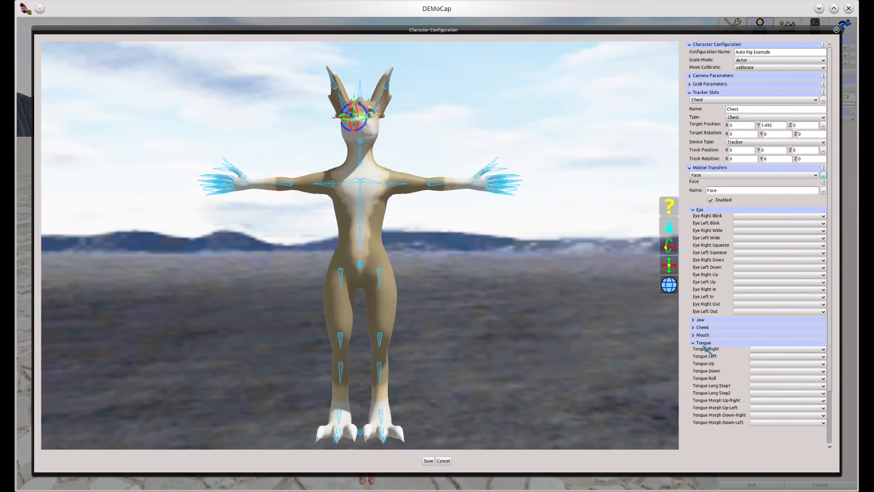
{"action": "left_click", "coordinate": [705, 343]}
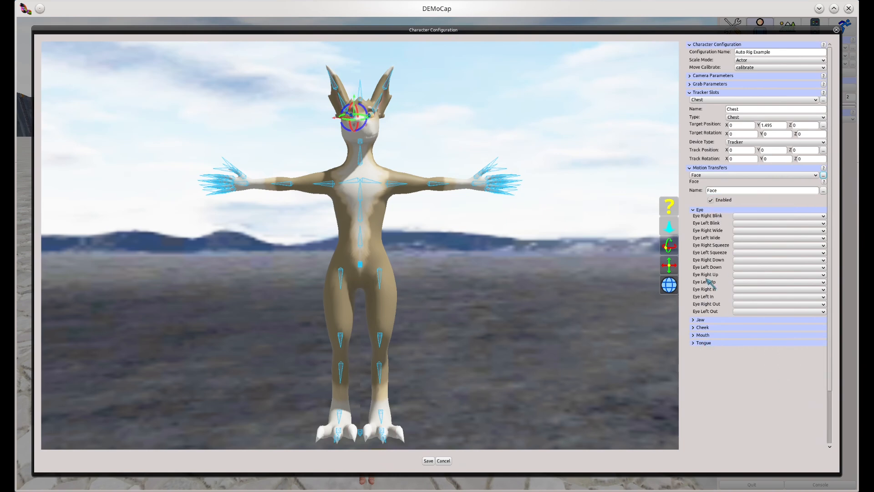
{"action": "left_click", "coordinate": [823, 190]}
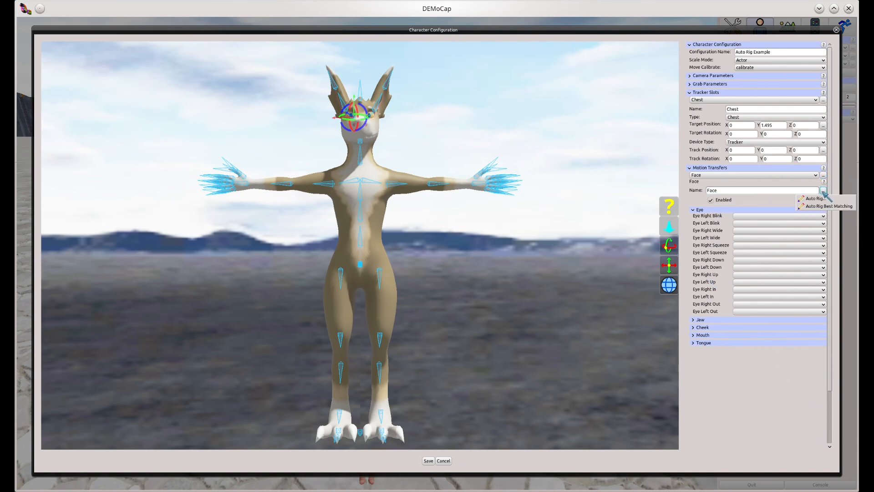
{"action": "left_click", "coordinate": [815, 199]}
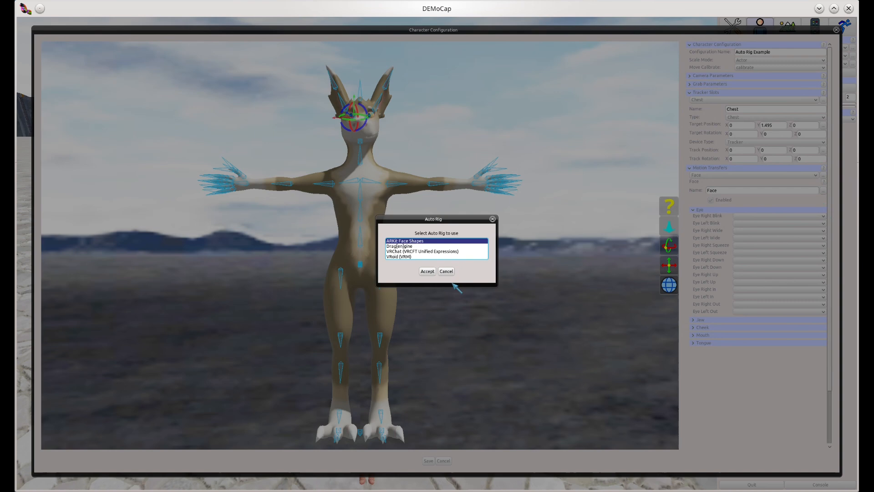
{"action": "left_click", "coordinate": [440, 251]}
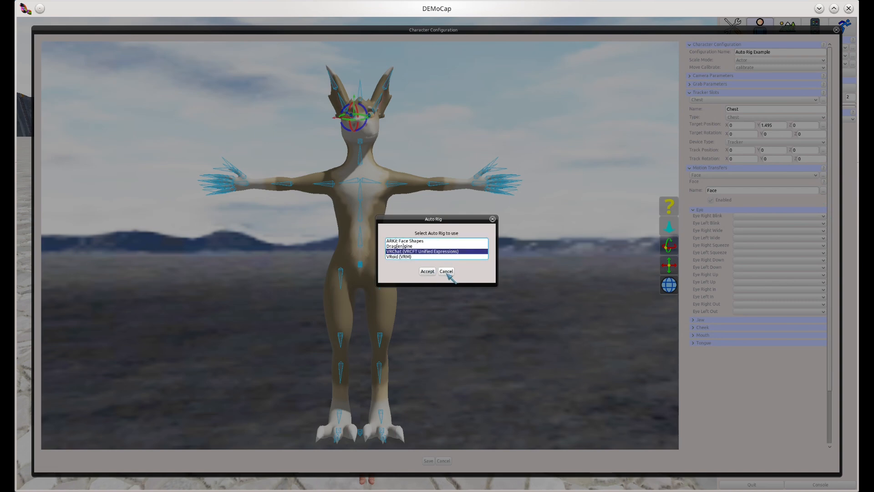
{"action": "left_click", "coordinate": [446, 271]}
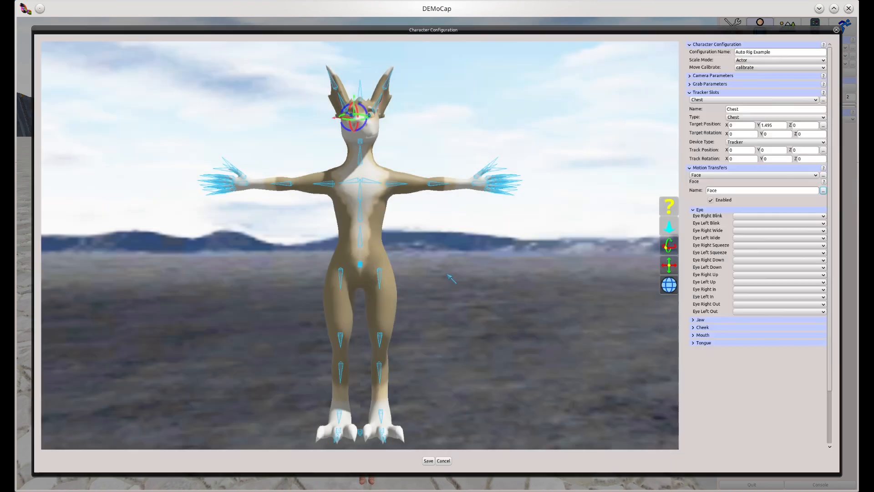
Run Auto Rig Best Matching on the Face transfer and check the Tongue and Mouth shape assignments.
{"action": "left_click", "coordinate": [823, 190]}
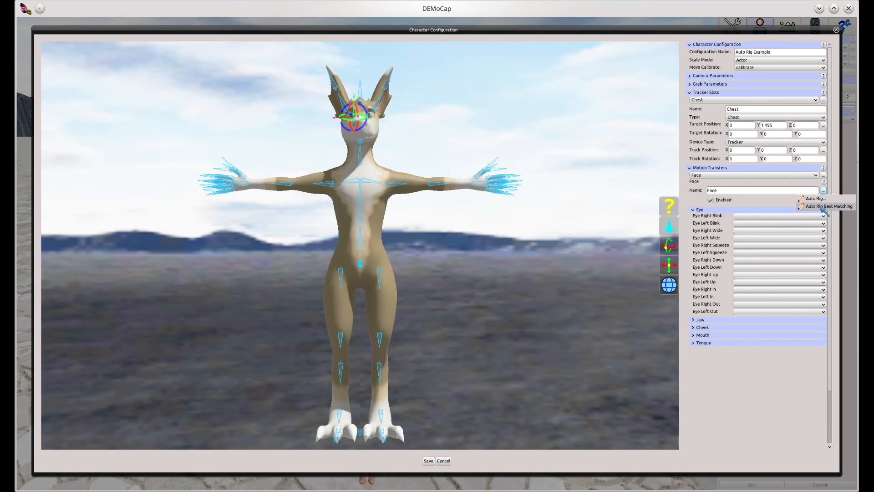
{"action": "left_click", "coordinate": [821, 206]}
{"action": "left_click", "coordinate": [715, 344]}
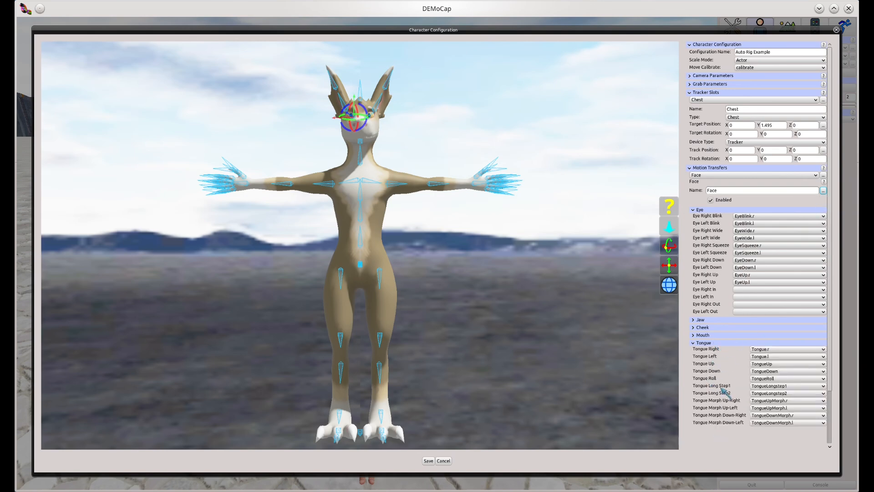
{"action": "left_click", "coordinate": [713, 343]}
{"action": "left_click", "coordinate": [710, 336]}
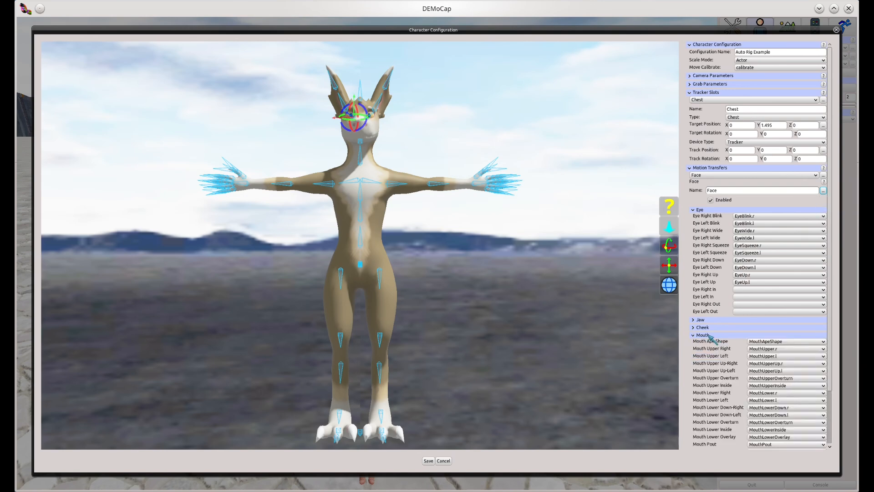
{"action": "left_click", "coordinate": [710, 336]}
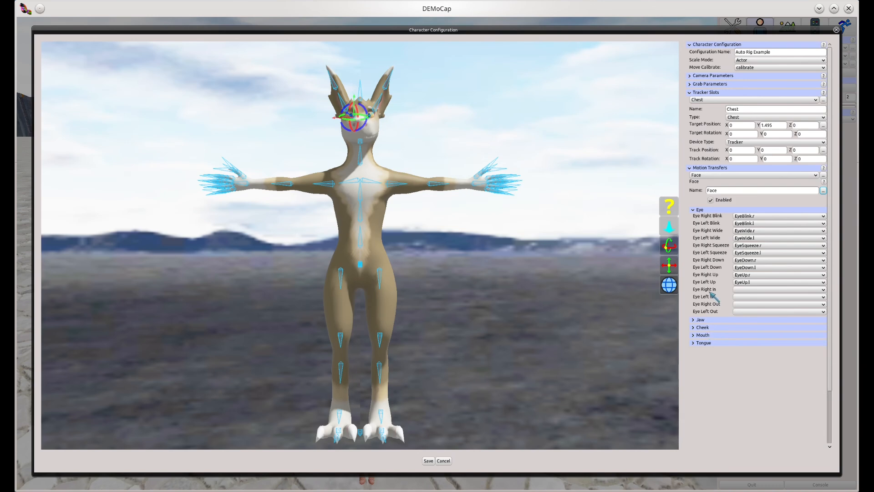
Add a Lip Sync motion transfer and run Auto Rig Best Matching on it to assign its visemes.
{"action": "left_click", "coordinate": [823, 175]}
{"action": "mouse_move", "coordinate": [815, 183]}
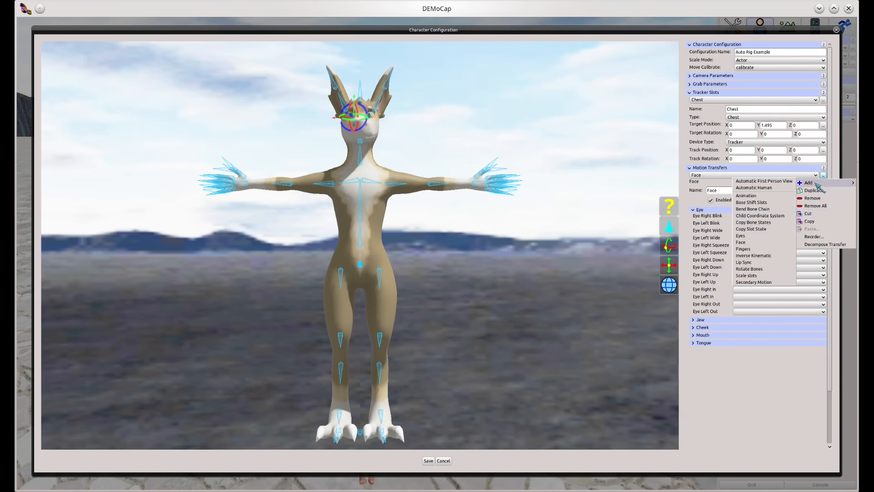
{"action": "left_click", "coordinate": [756, 262]}
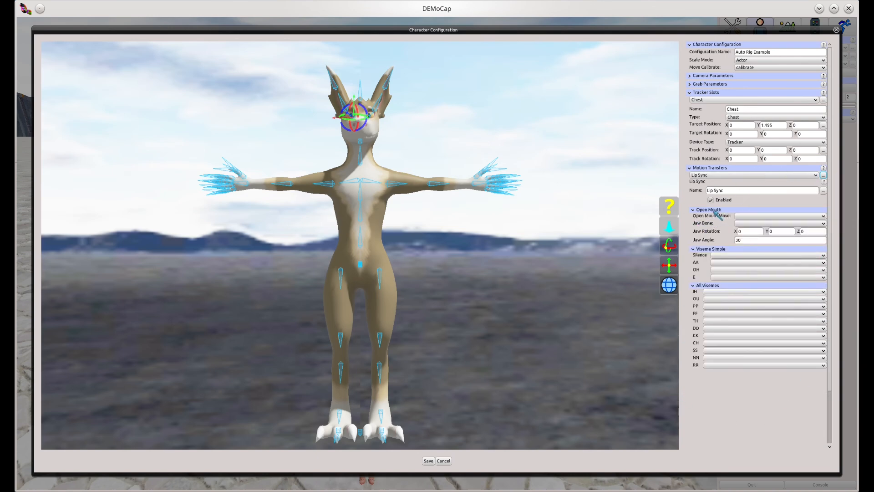
{"action": "left_click", "coordinate": [823, 190]}
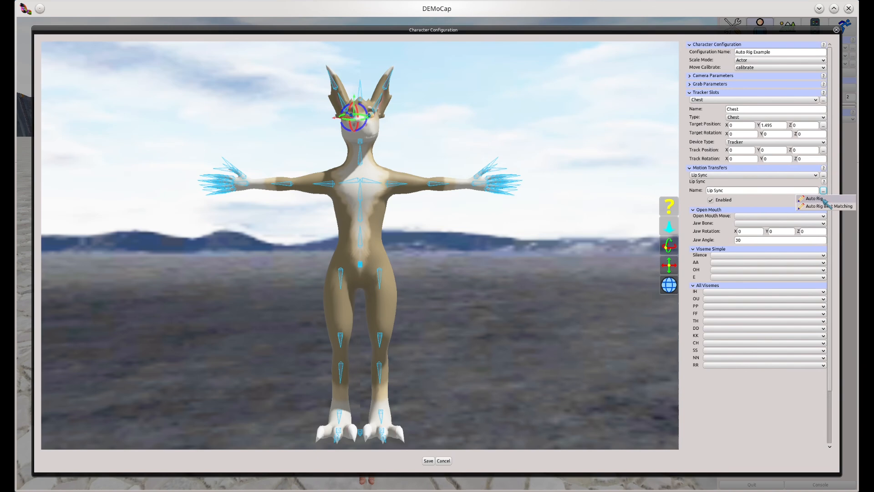
{"action": "left_click", "coordinate": [815, 204]}
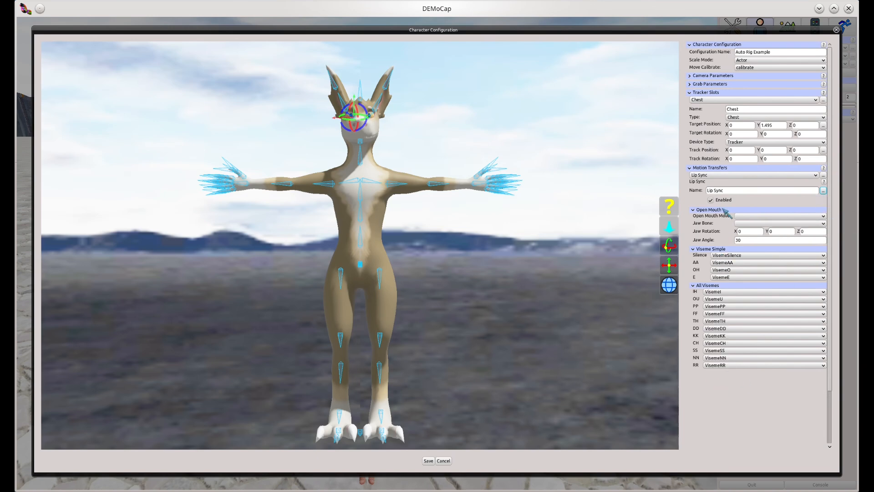
Save the character configuration with its motion transfers and show the Settings / VR Control options.
{"action": "left_click", "coordinate": [759, 110]}
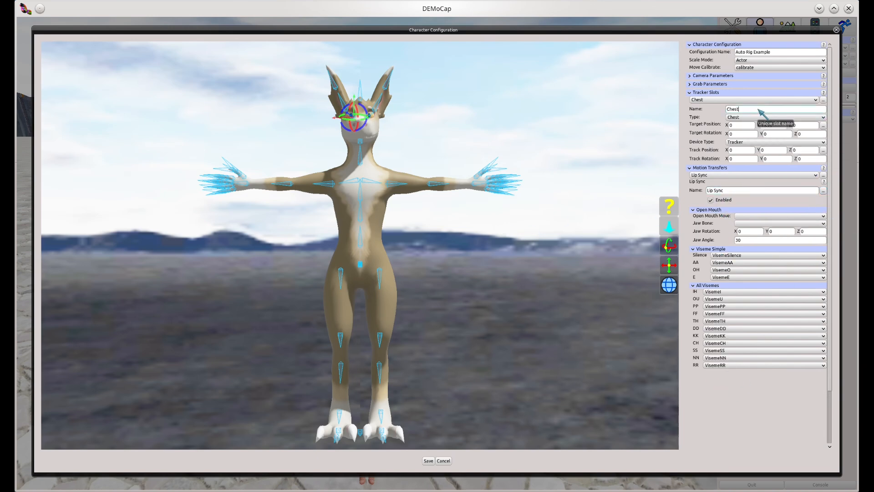
{"action": "left_click", "coordinate": [779, 175]}
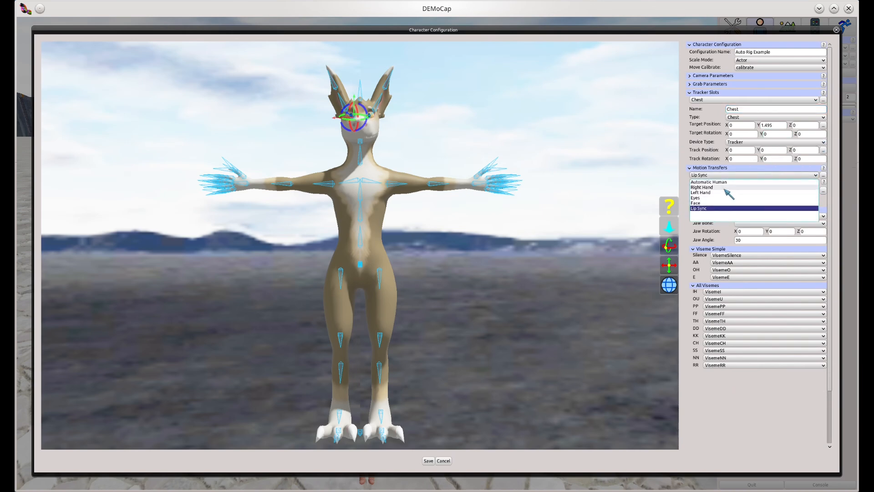
{"action": "left_click", "coordinate": [724, 176]}
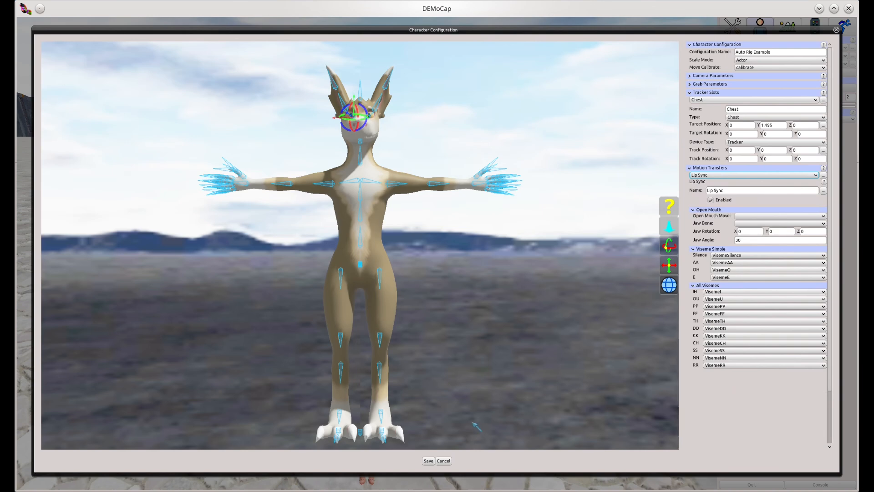
{"action": "left_click", "coordinate": [428, 461]}
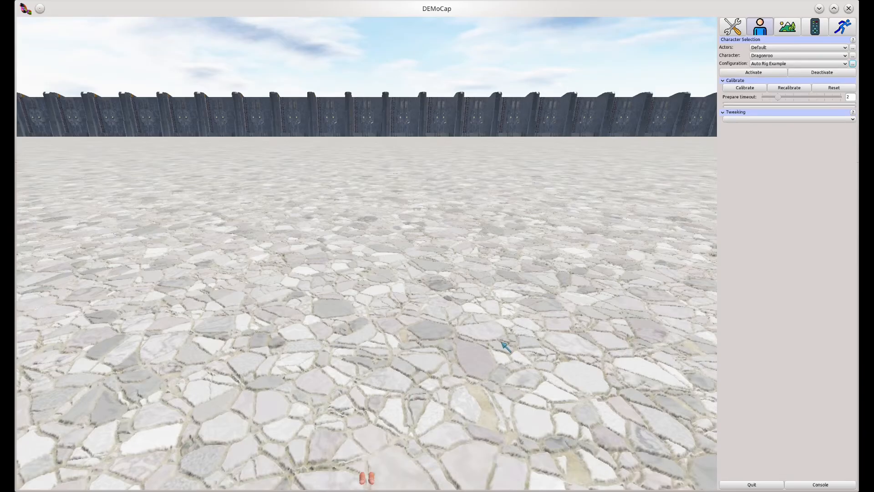
{"action": "left_click", "coordinate": [732, 27]}
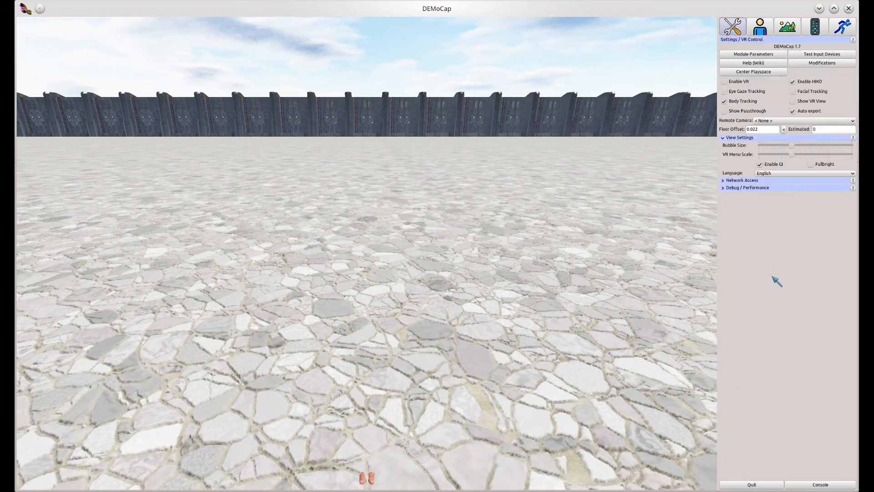